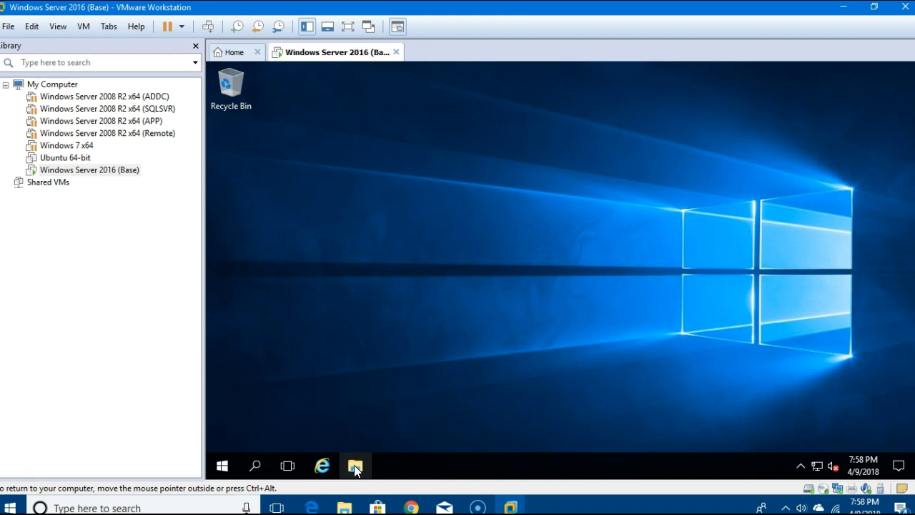
# Open File Explorer in the Base machine and browse into C:\Windows.
pyautogui.click(354, 464)
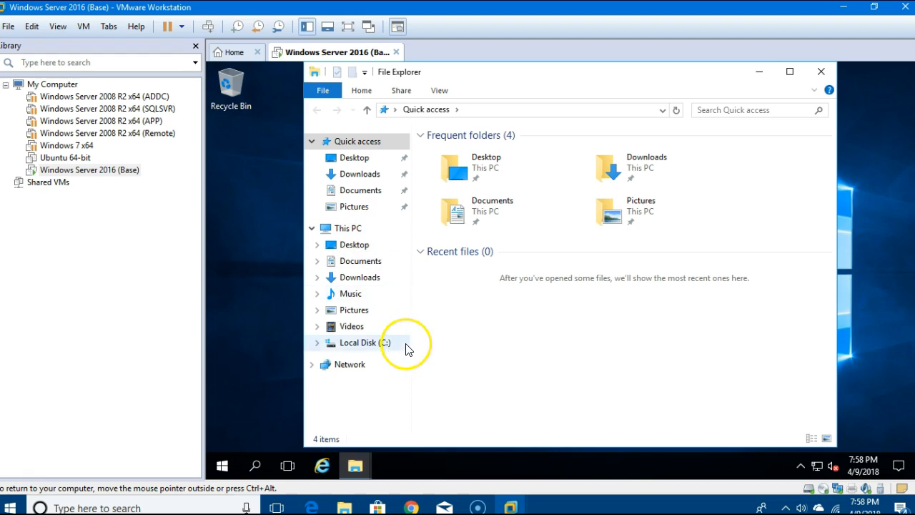
pyautogui.click(372, 343)
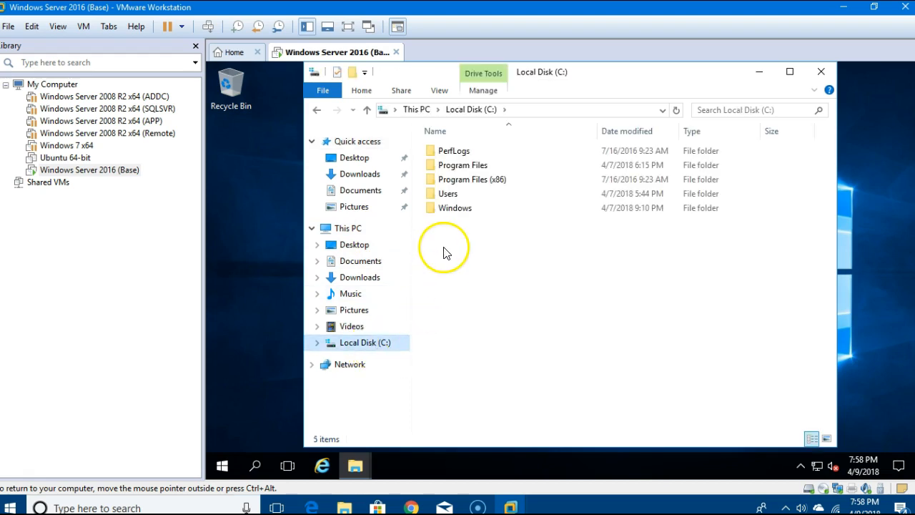
pyautogui.click(461, 210)
pyautogui.doubleClick(460, 209)
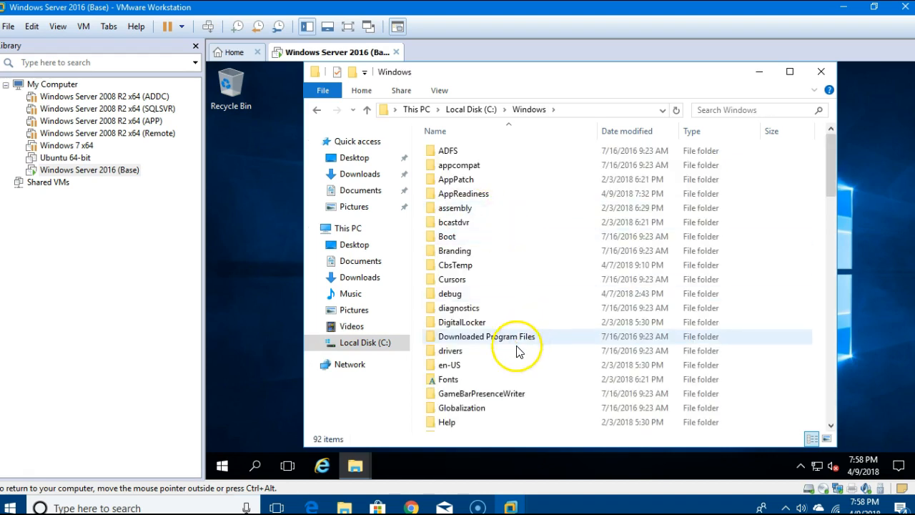
# Open the System32 folder, then its Sysprep subfolder.
pyautogui.scroll(-7, 497, 322)
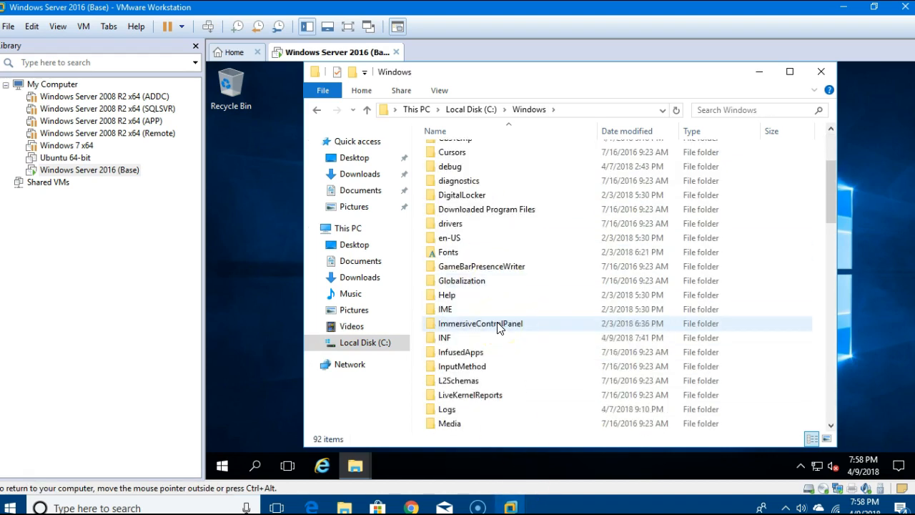
pyautogui.scroll(-3, 496, 329)
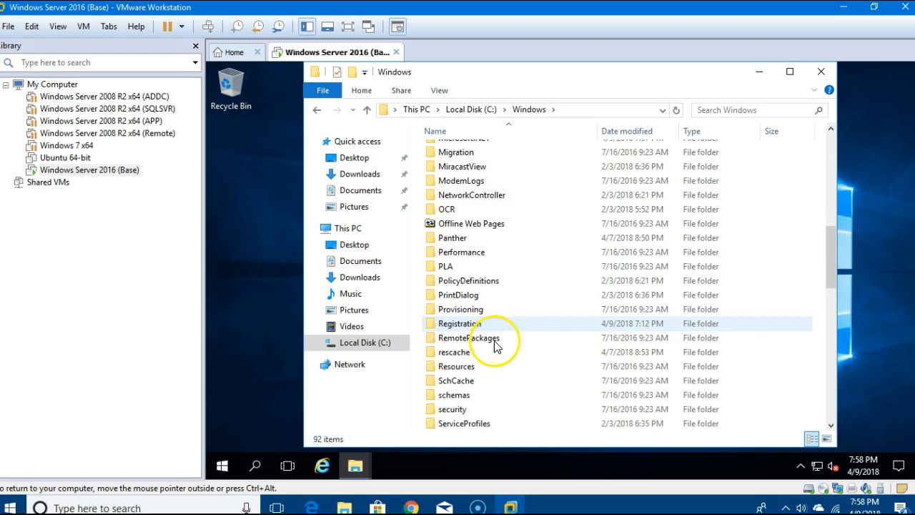
pyautogui.scroll(-2, 493, 350)
pyautogui.scroll(-3, 491, 360)
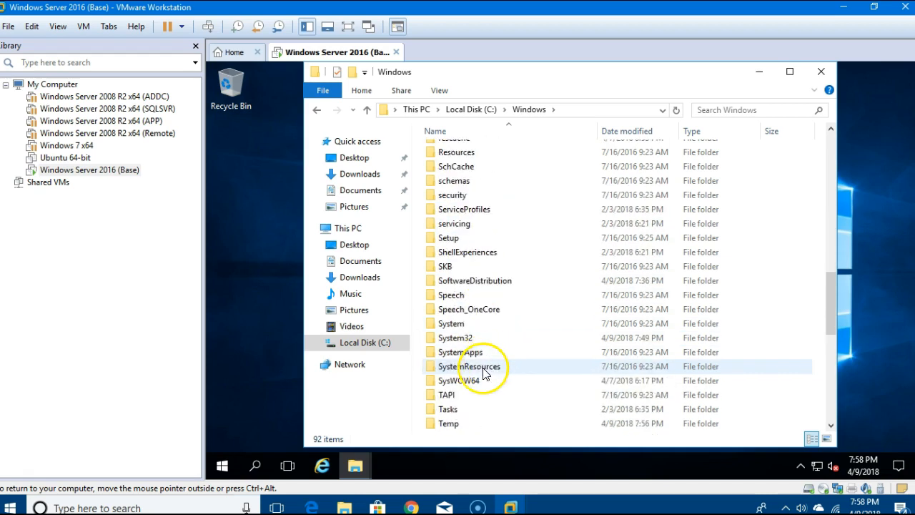
pyautogui.doubleClick(456, 337)
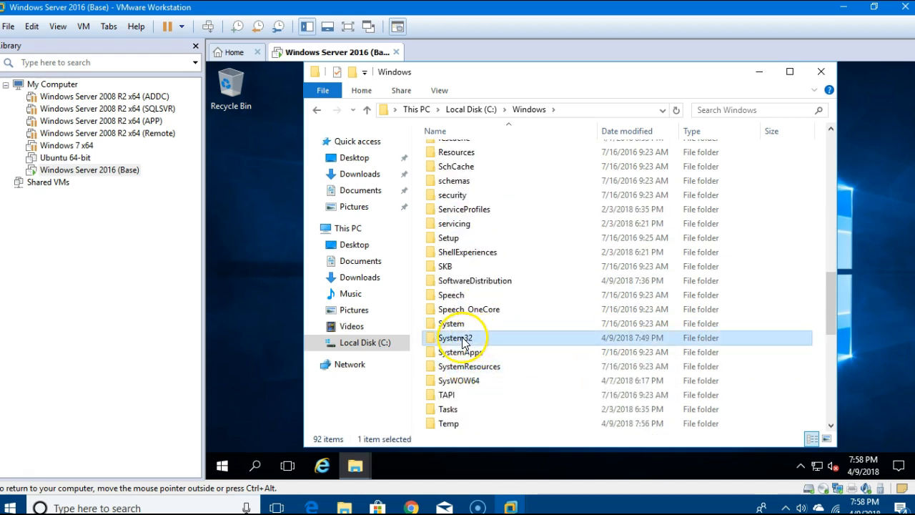
pyautogui.scroll(-4, 498, 316)
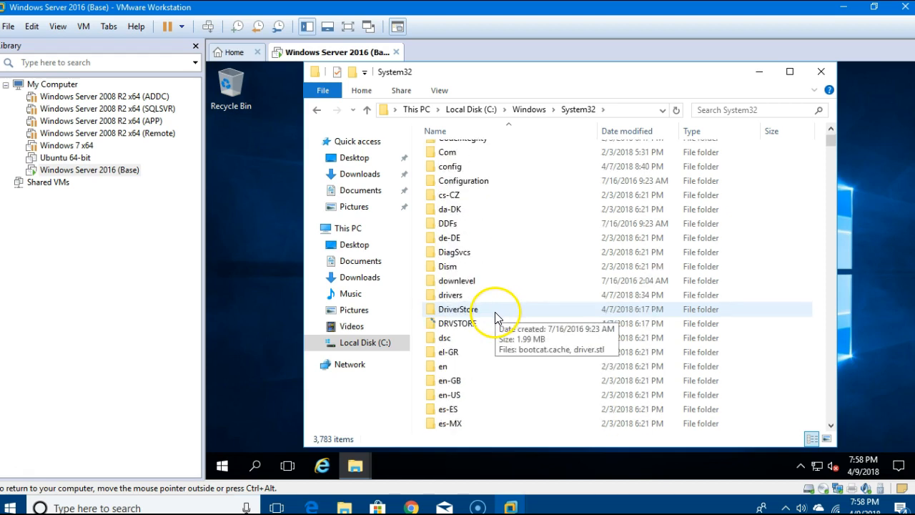
pyautogui.scroll(-16, 498, 316)
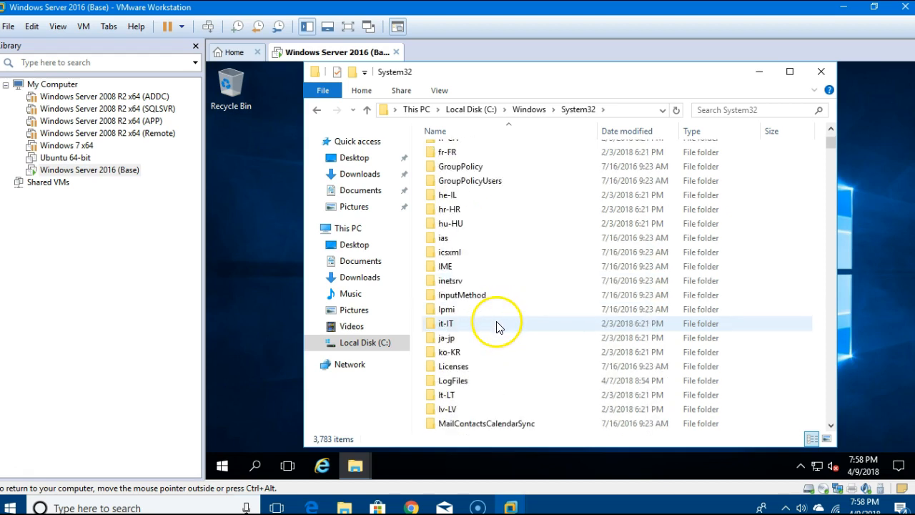
pyautogui.scroll(-6, 500, 343)
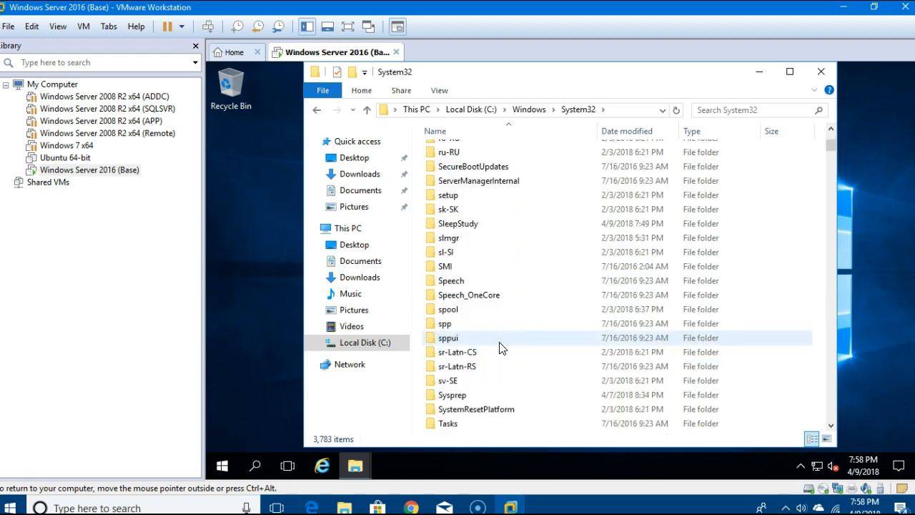
pyautogui.doubleClick(454, 394)
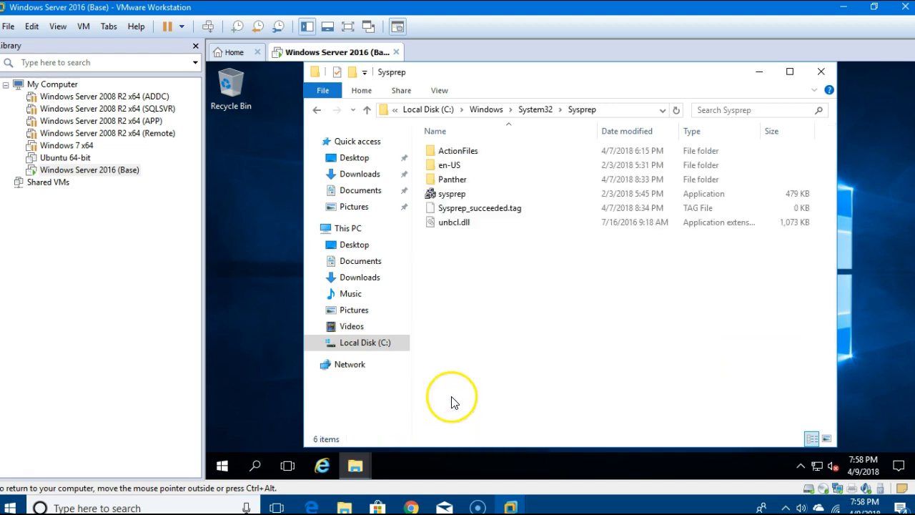
# Run sysprep.exe with Enter System OOBE, Generalize ticked and the Shutdown option.
pyautogui.doubleClick(451, 203)
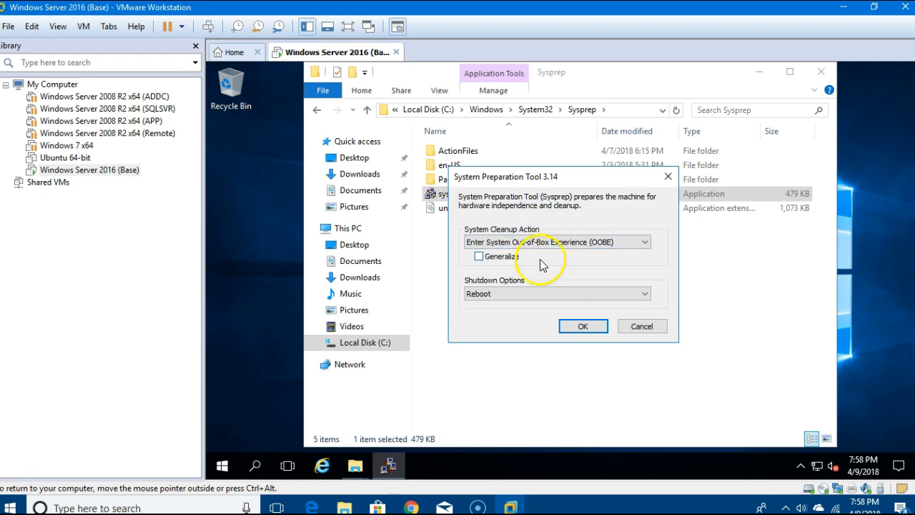
pyautogui.click(479, 258)
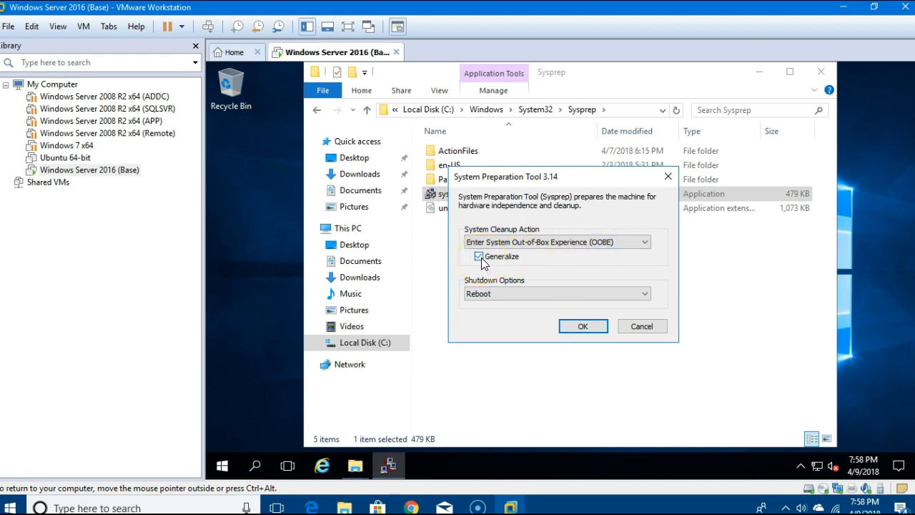
pyautogui.click(516, 294)
pyautogui.click(515, 295)
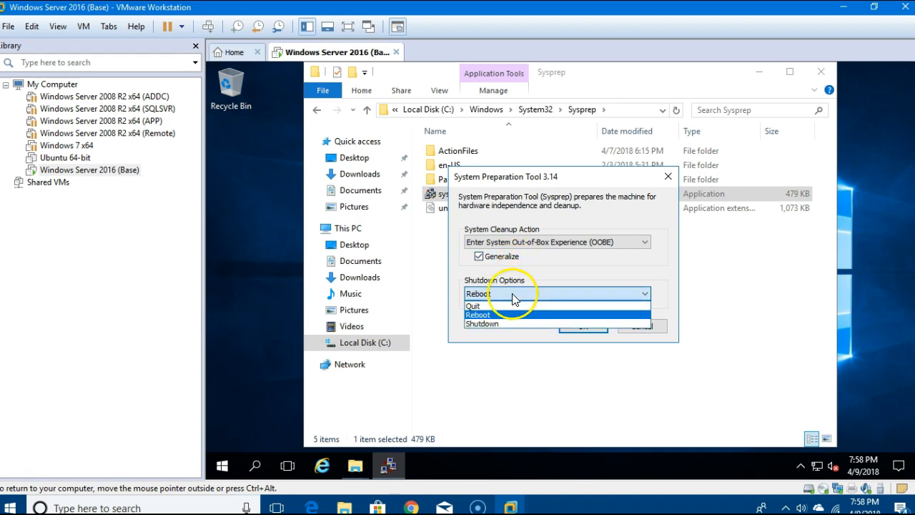
pyautogui.click(498, 326)
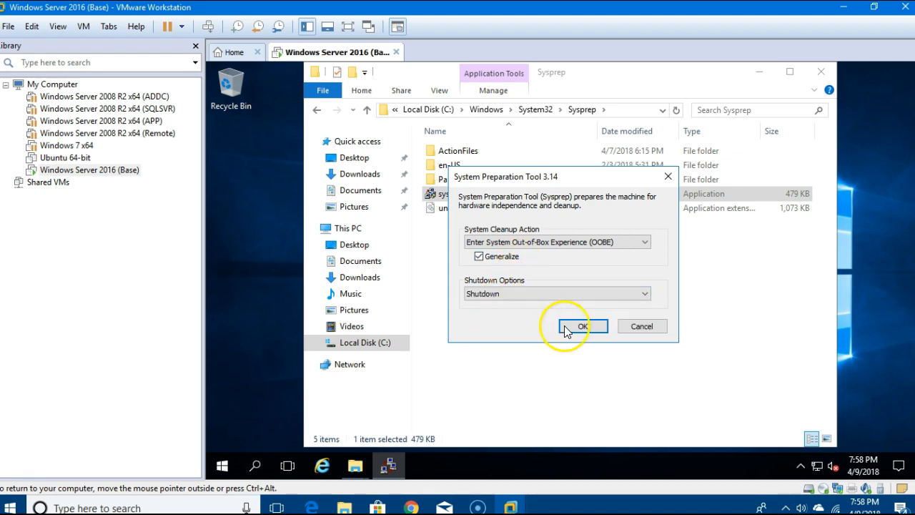
pyautogui.click(582, 327)
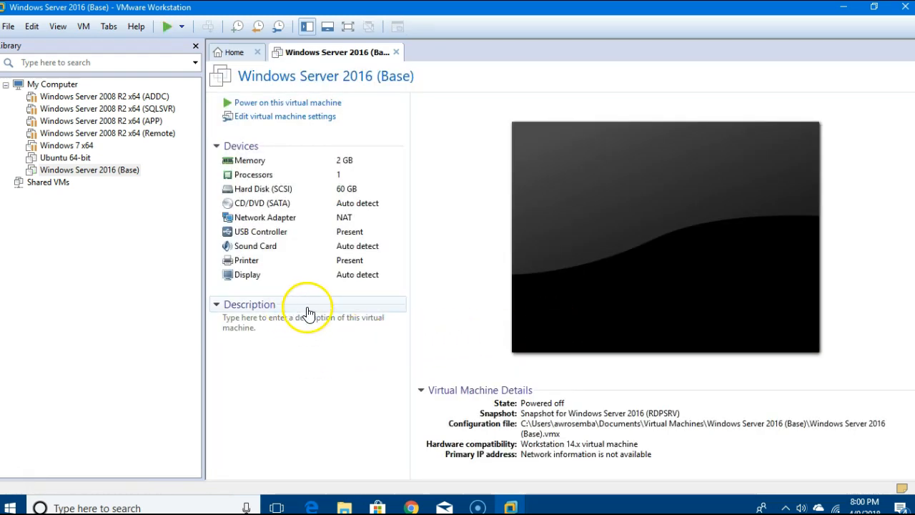
# Select Windows Server 2016 (Base) in the Library to view its powered-off summary.
pyautogui.click(96, 175)
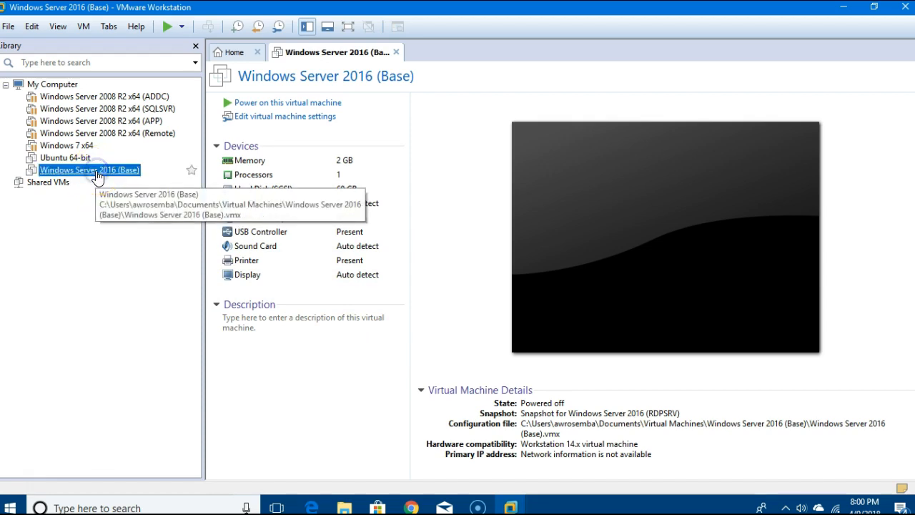
# Start cloning Base through VM > Manage > Clone, from its current state as a linked clone.
pyautogui.click(82, 28)
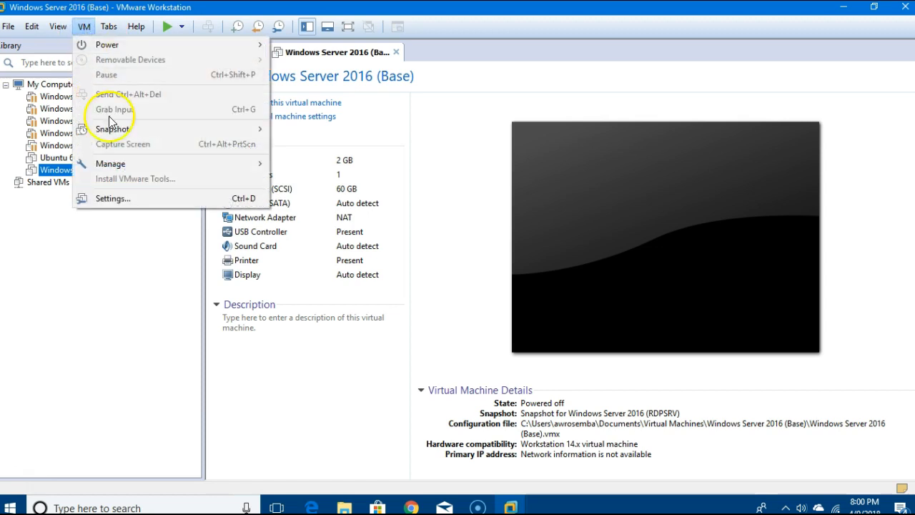
pyautogui.moveTo(133, 172)
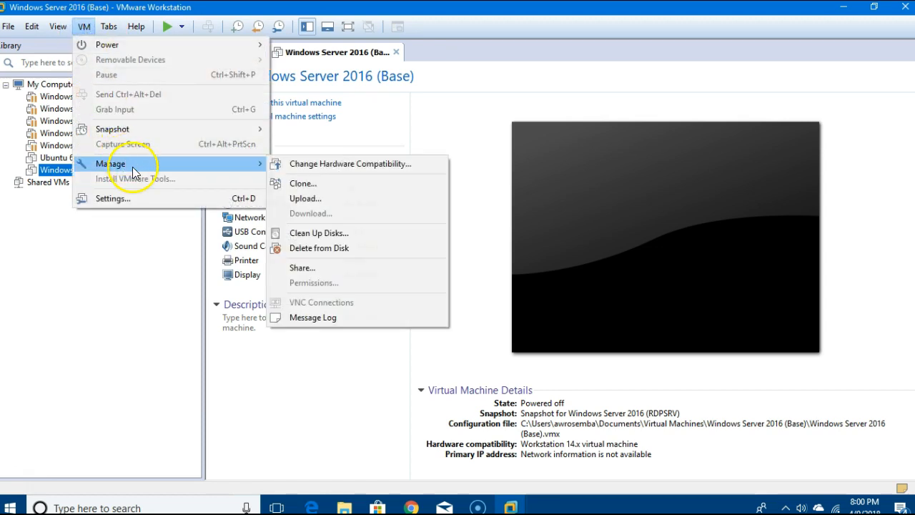
pyautogui.click(384, 188)
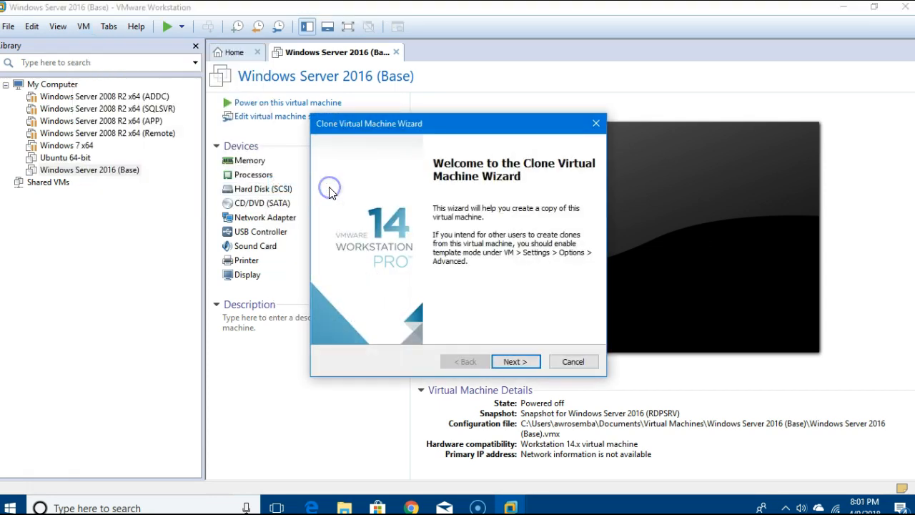
pyautogui.click(514, 366)
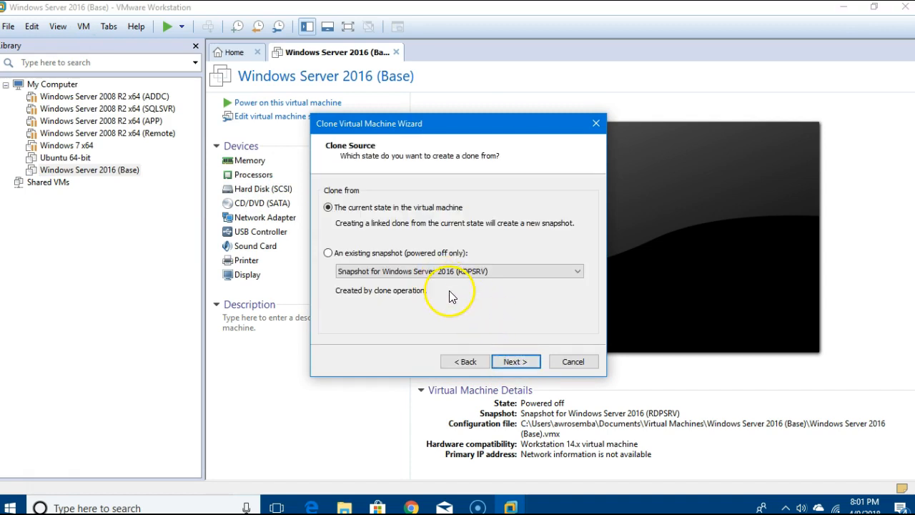
pyautogui.click(526, 363)
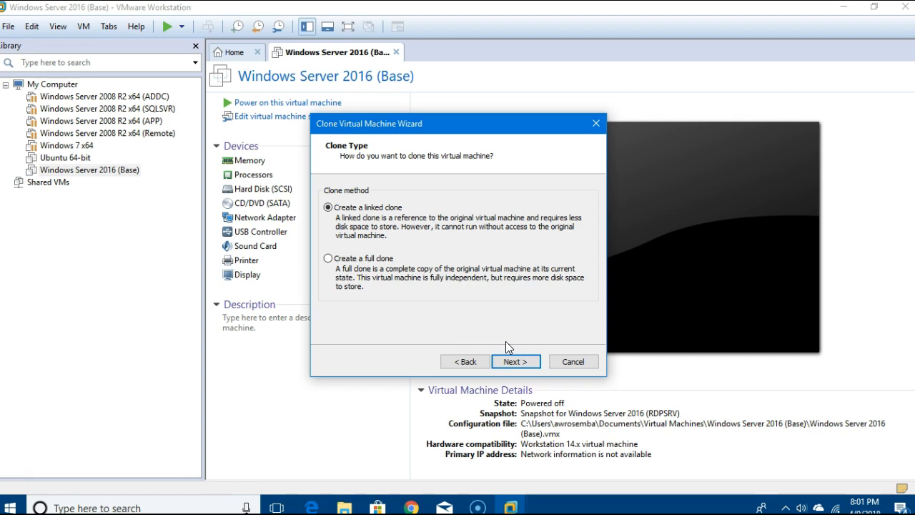
pyautogui.click(515, 346)
pyautogui.click(514, 355)
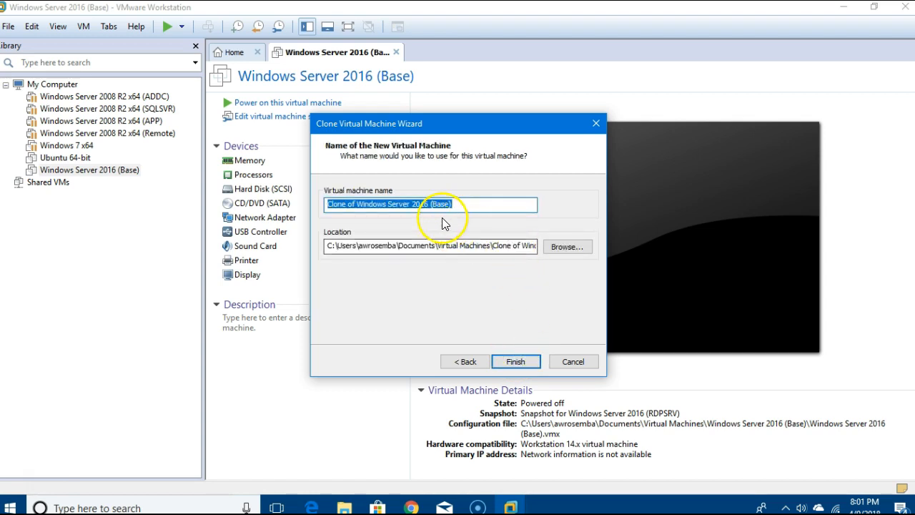
# Name the clone 'Windows Server 2016 (ADDC)', finish cloning, and return to Base.
pyautogui.click(361, 206)
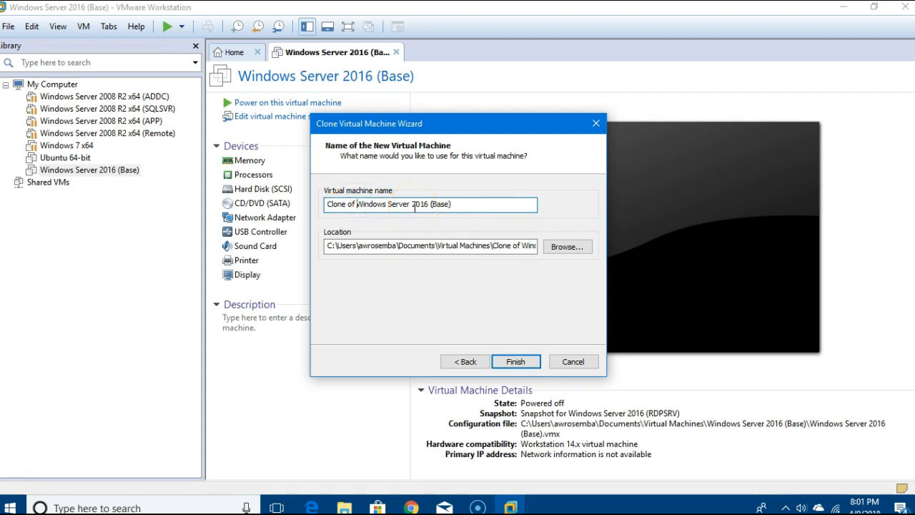
pyautogui.press('BackSpace')
pyautogui.press('BackSpace')
pyautogui.press('BackSpace')
pyautogui.press('BackSpace')
pyautogui.press('BackSpace')
pyautogui.press('BackSpace')
pyautogui.press('BackSpace')
pyautogui.press('BackSpace')
pyautogui.press('BackSpace')
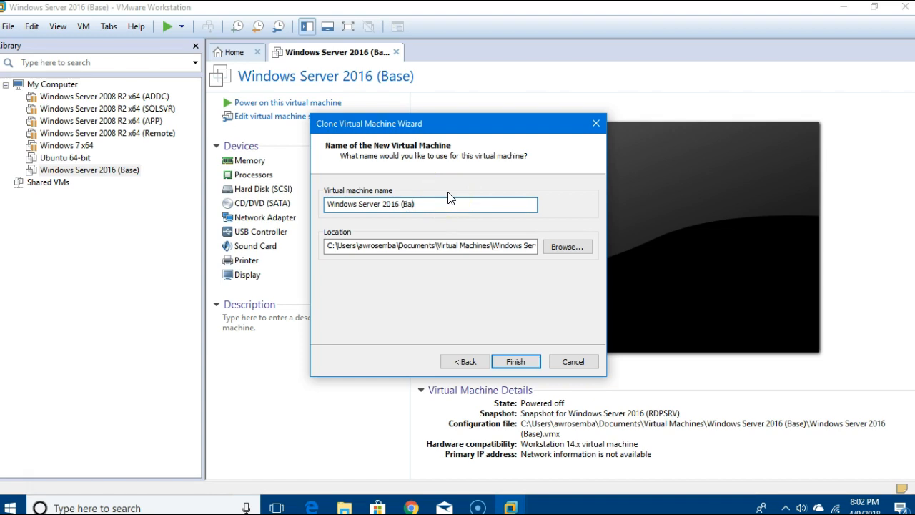
pyautogui.write('ADDC')
pyautogui.click(508, 363)
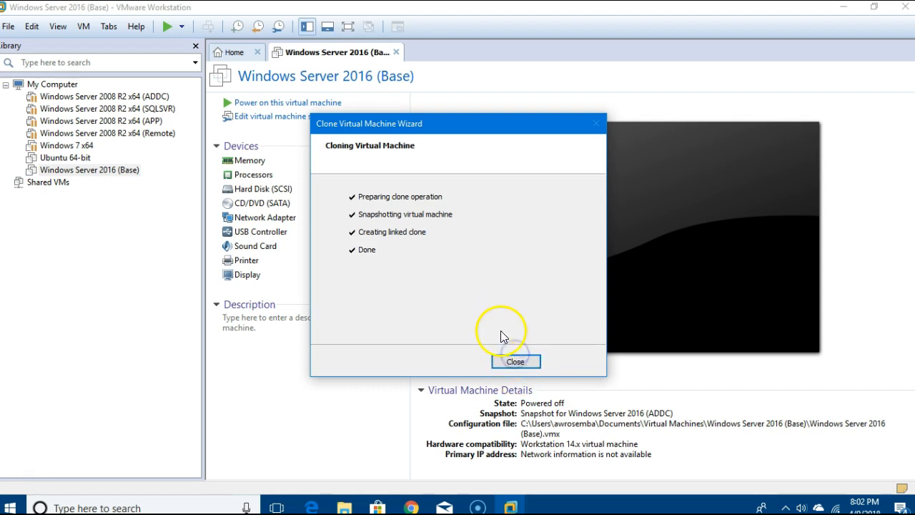
pyautogui.click(510, 363)
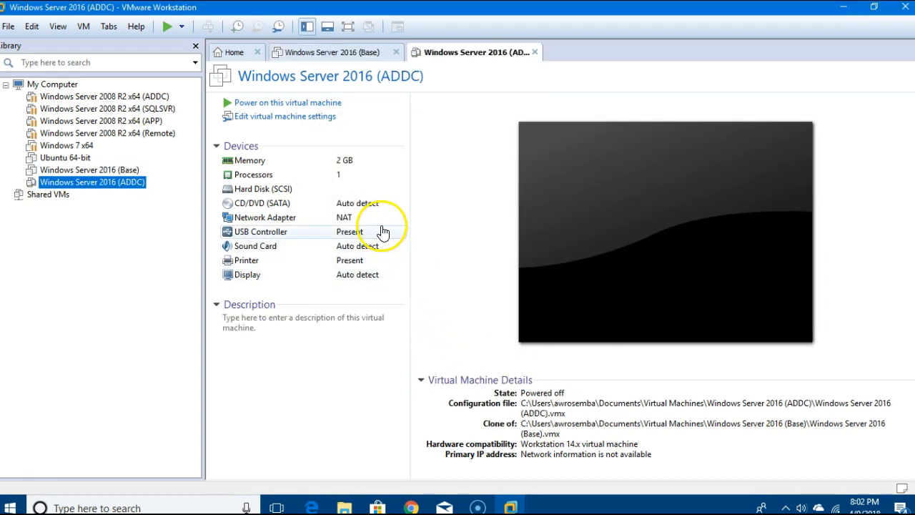
pyautogui.click(120, 171)
# Launch another clone of Base from its current state, keeping the linked clone type.
pyautogui.click(83, 26)
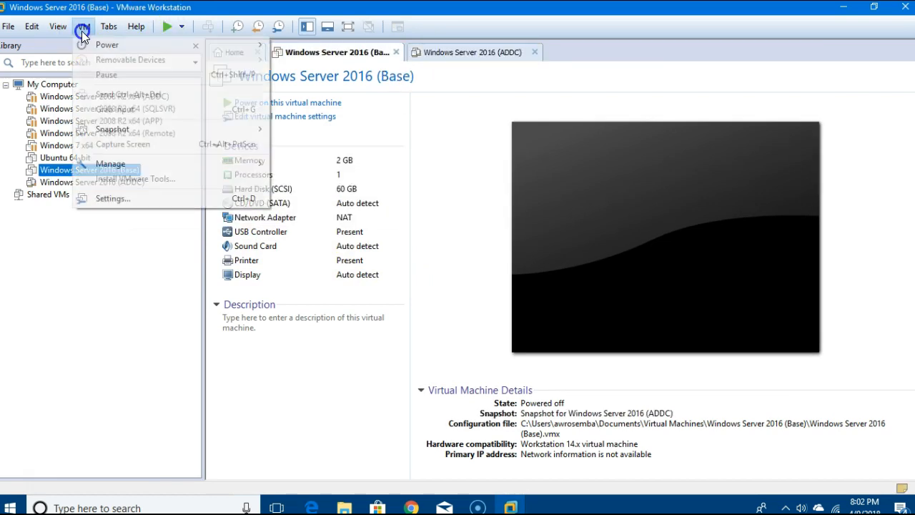
pyautogui.moveTo(129, 165)
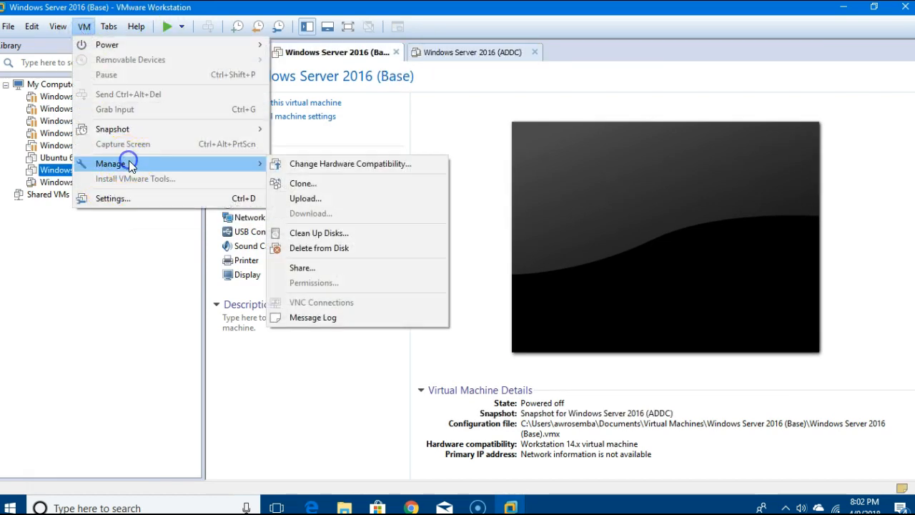
pyautogui.click(379, 185)
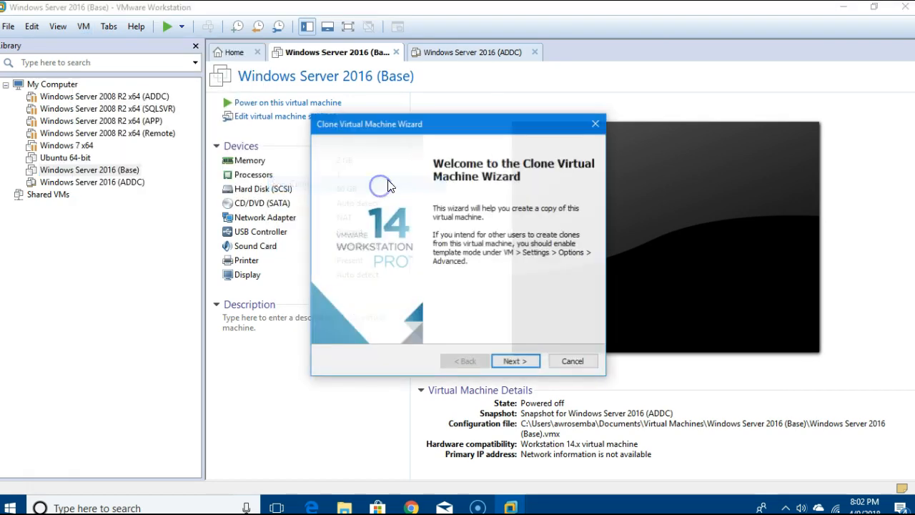
pyautogui.click(529, 363)
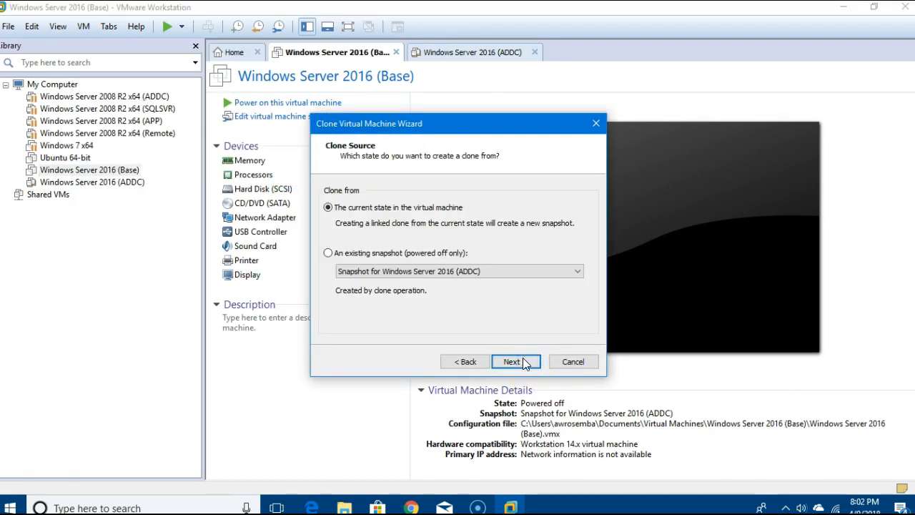
pyautogui.click(519, 364)
pyautogui.click(519, 364)
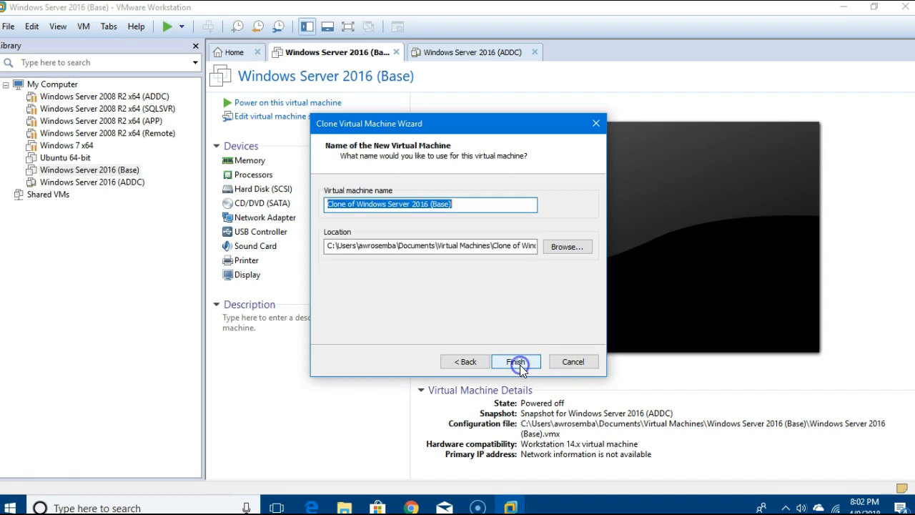
# Name the new clone 'Windows Server 2016 (SQLSVR)' and finish the wizard.
pyautogui.click(357, 204)
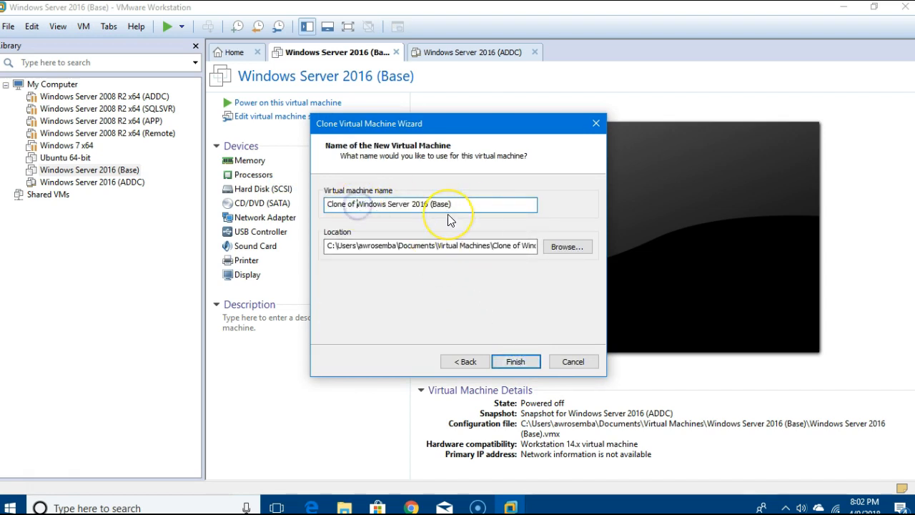
pyautogui.press('BackSpace')
pyautogui.press('BackSpace')
pyautogui.press('BackSpace')
pyautogui.press('BackSpace')
pyautogui.press('BackSpace')
pyautogui.press('BackSpace')
pyautogui.press('BackSpace')
pyautogui.press('BackSpace')
pyautogui.press('BackSpace')
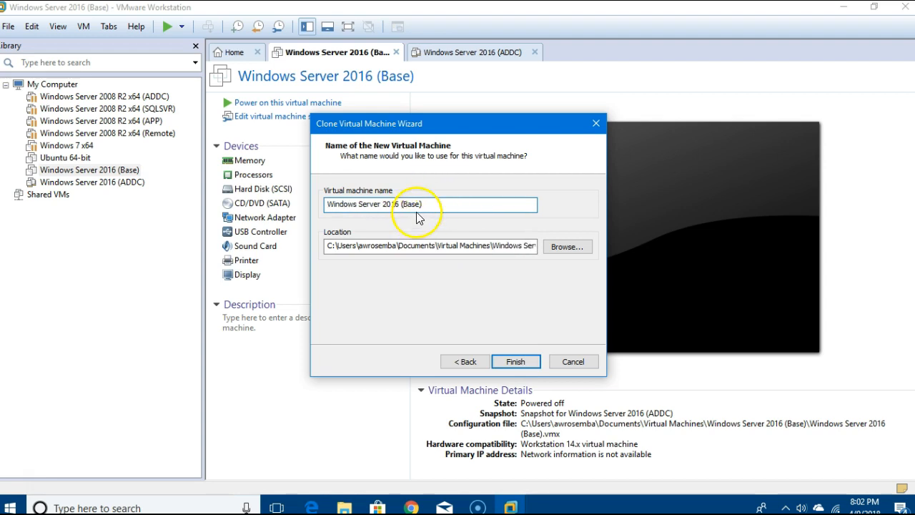
pyautogui.click(420, 206)
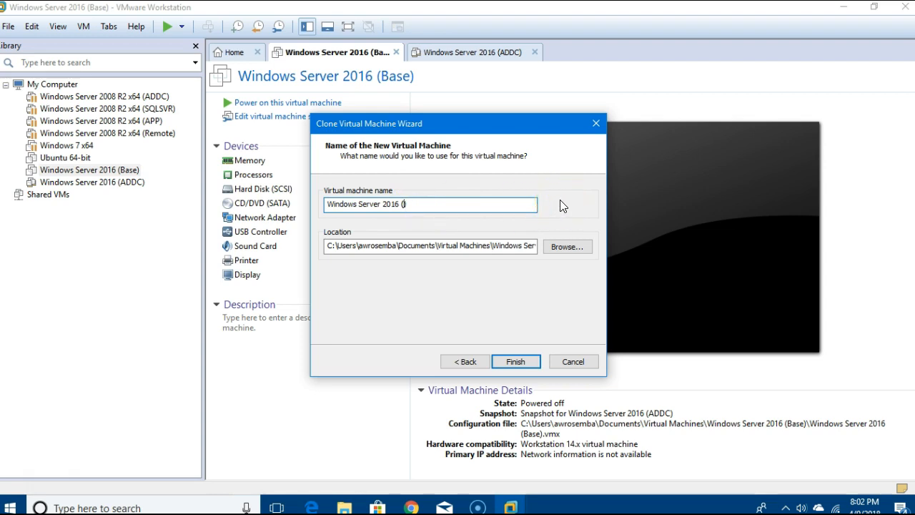
pyautogui.write('SQLSVR')
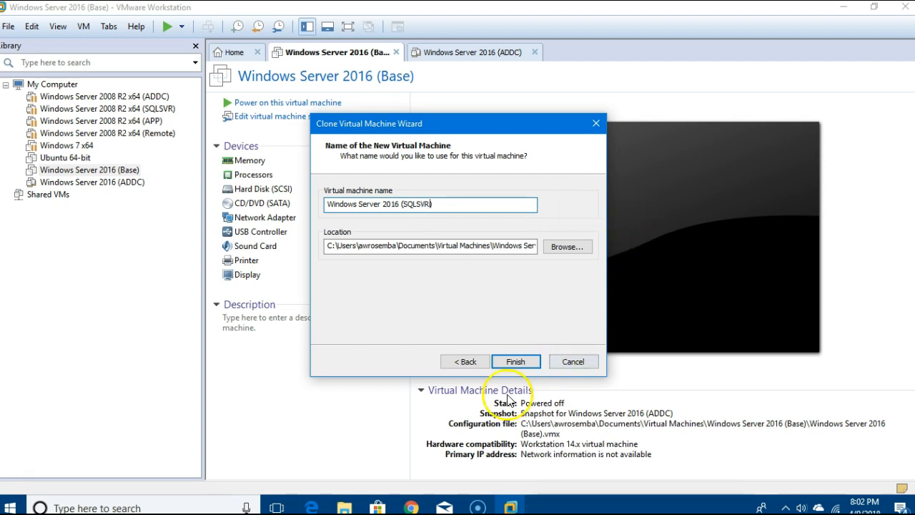
pyautogui.click(515, 363)
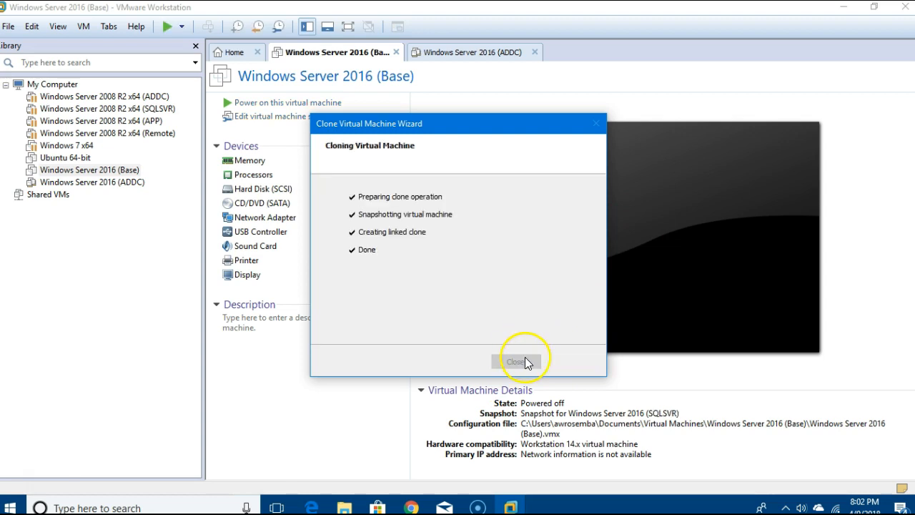
pyautogui.click(522, 360)
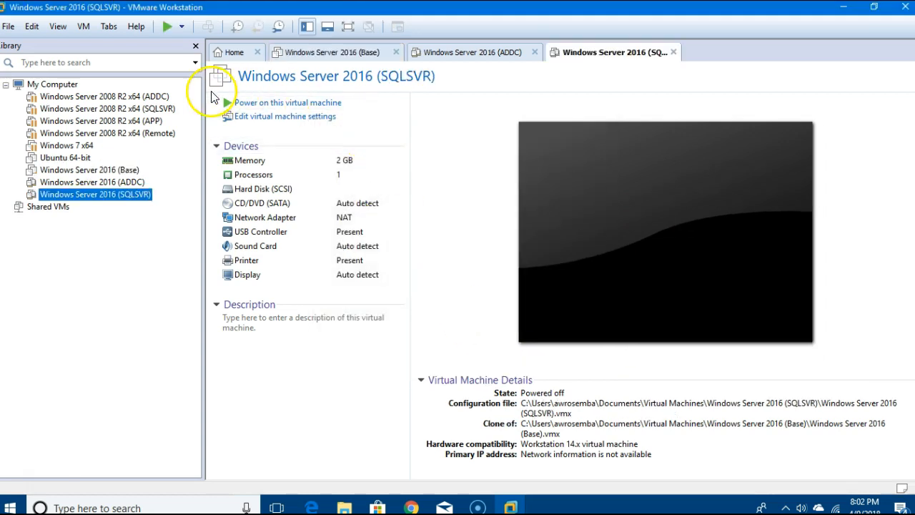
# Reselect Base and begin a third linked clone from its current state.
pyautogui.click(123, 171)
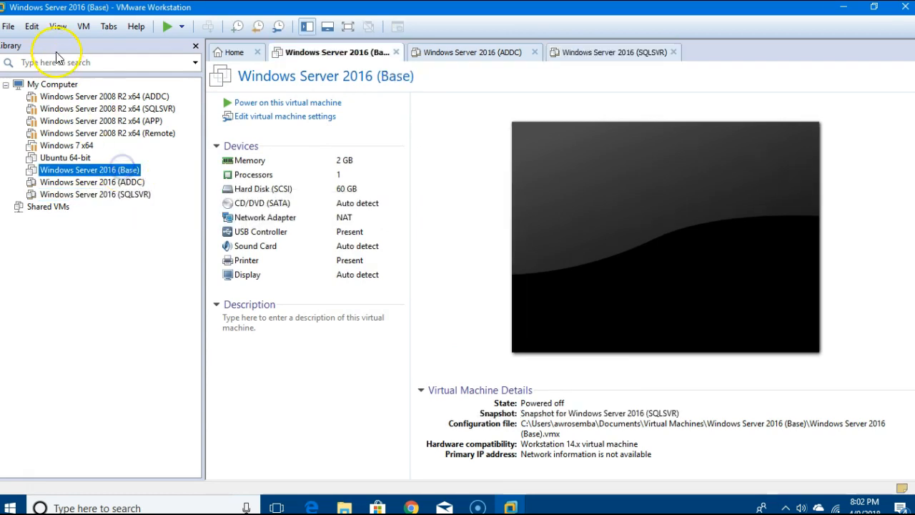
pyautogui.click(84, 26)
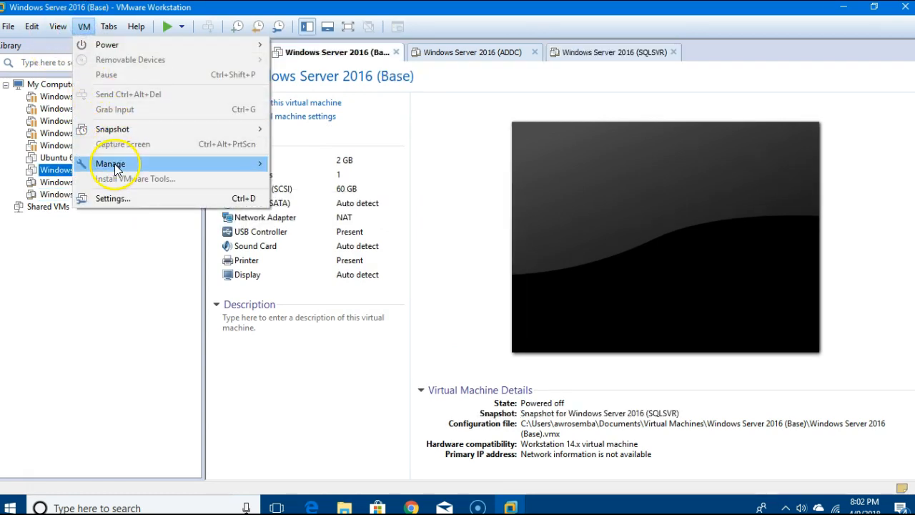
pyautogui.moveTo(108, 166)
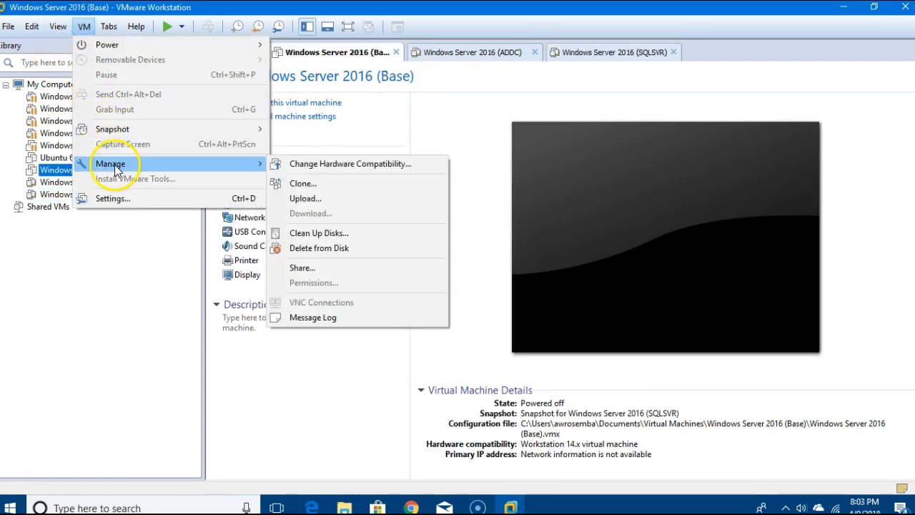
pyautogui.click(304, 184)
pyautogui.click(516, 361)
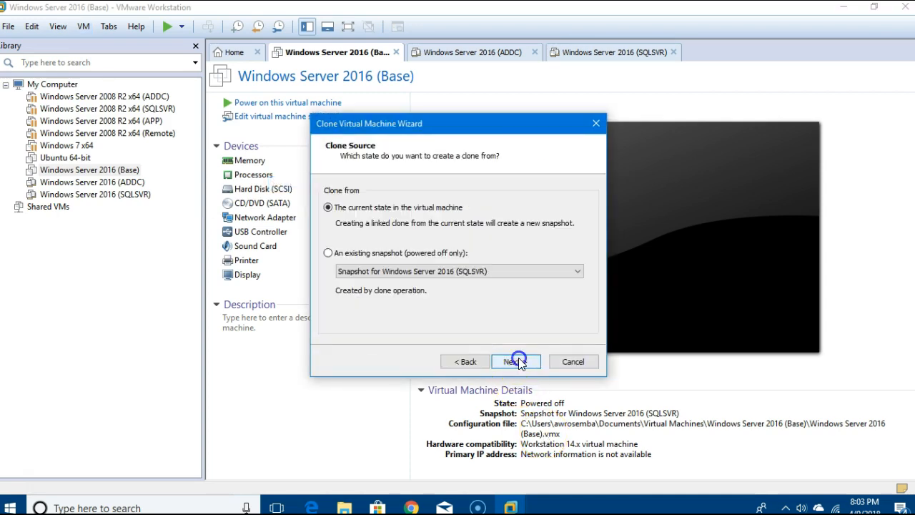
pyautogui.click(515, 361)
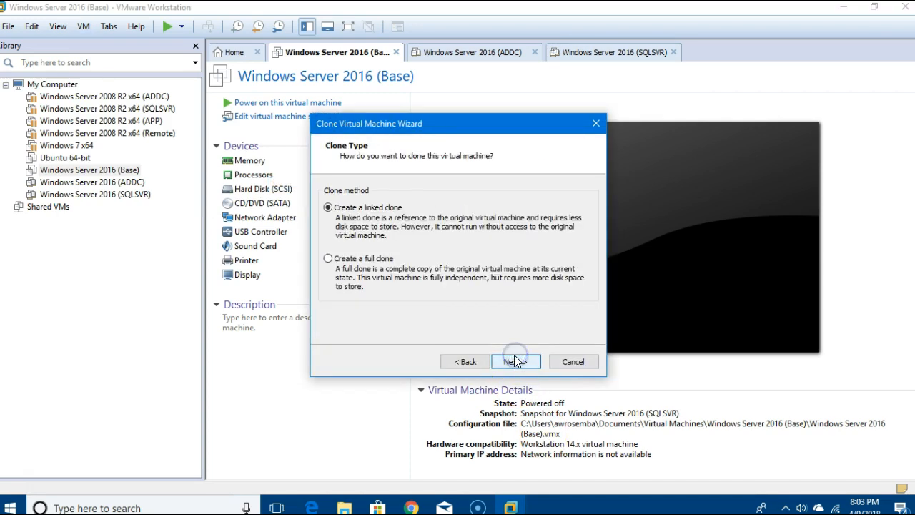
pyautogui.click(515, 359)
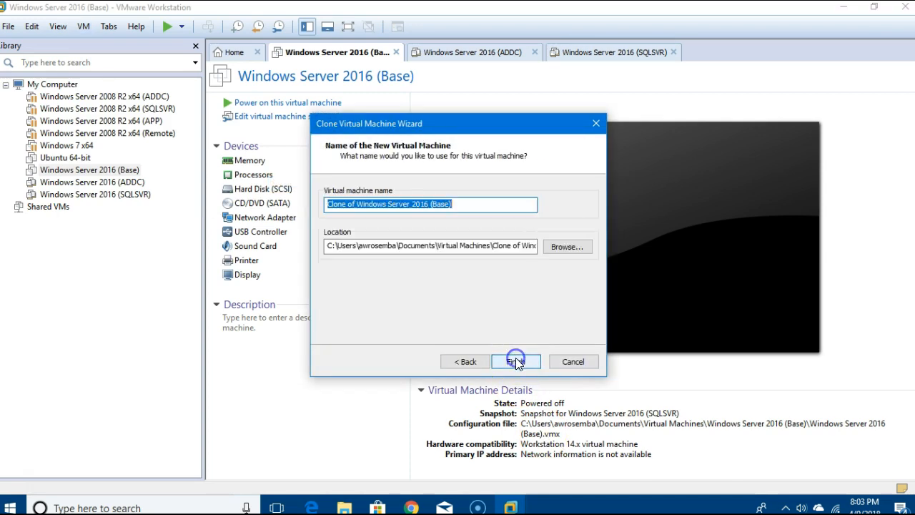
# Rename the clone to 'Windows Server 2016 (APPSVR)' and complete the cloning.
pyautogui.click(358, 204)
pyautogui.press('BackSpace')
pyautogui.press('BackSpace')
pyautogui.press('BackSpace')
pyautogui.press('BackSpace')
pyautogui.press('BackSpace')
pyautogui.press('BackSpace')
pyautogui.press('BackSpace')
pyautogui.press('BackSpace')
pyautogui.press('BackSpace')
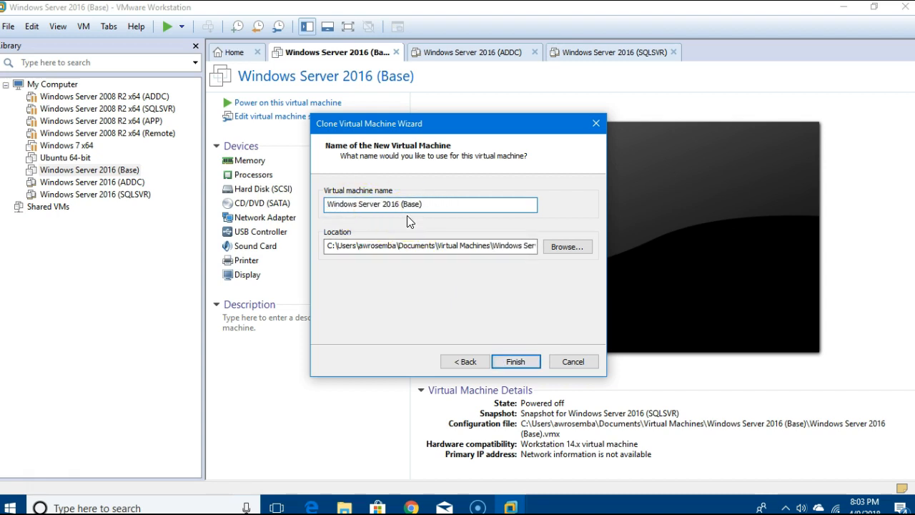
pyautogui.click(416, 204)
pyautogui.write('APPSVR')
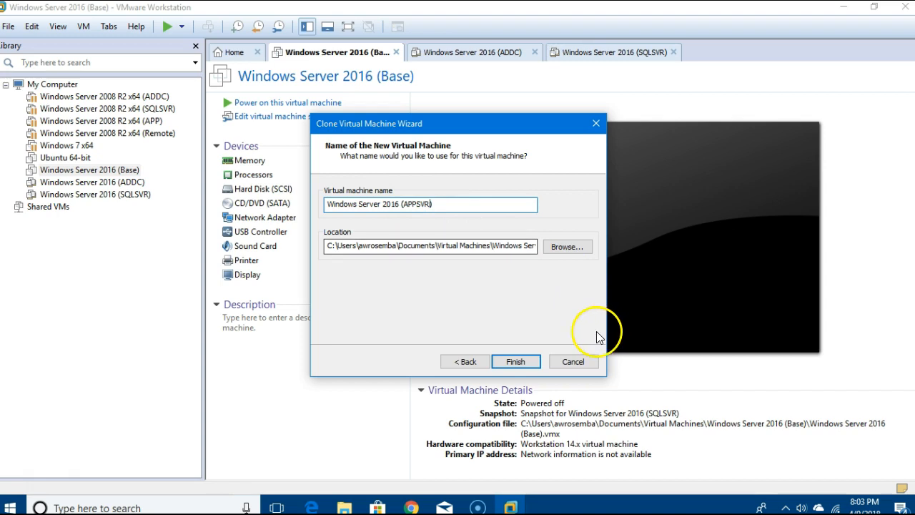
pyautogui.click(525, 362)
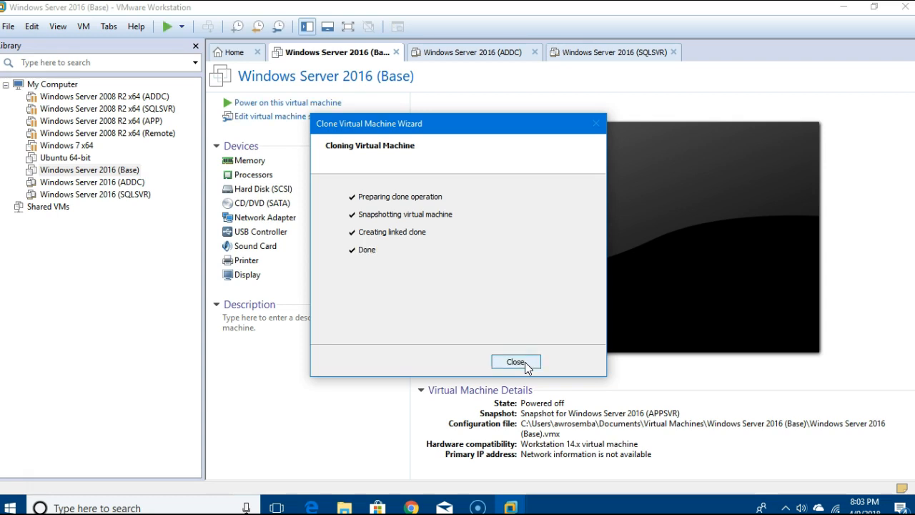
pyautogui.click(515, 362)
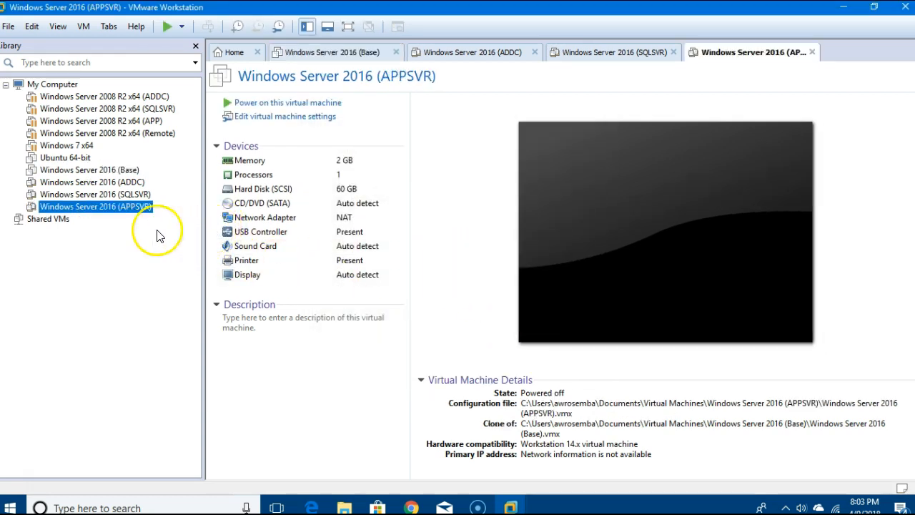
# Reselect Base and begin a fourth linked clone from its current state.
pyautogui.click(127, 170)
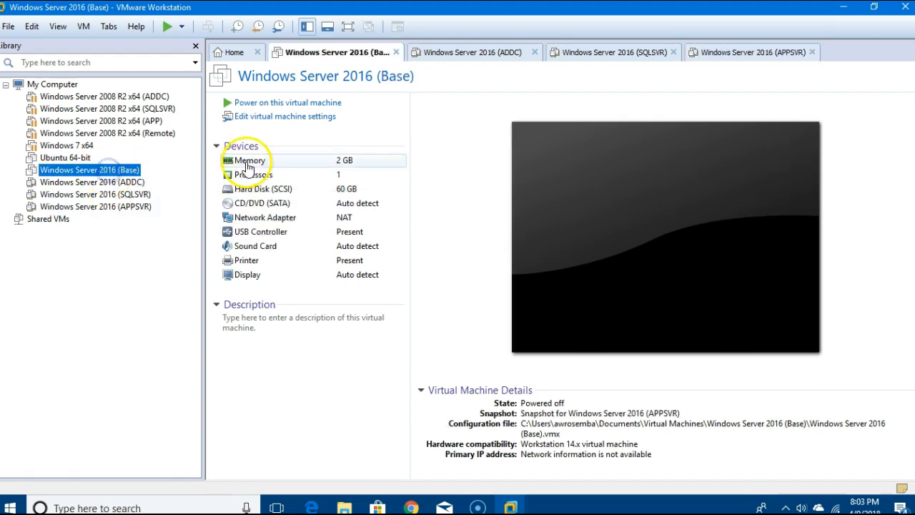
pyautogui.click(84, 26)
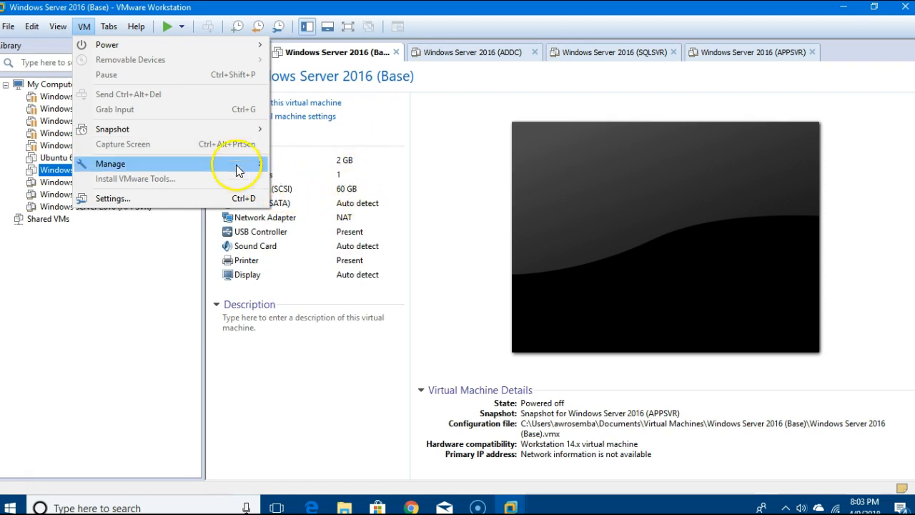
pyautogui.moveTo(239, 170)
pyautogui.click(317, 182)
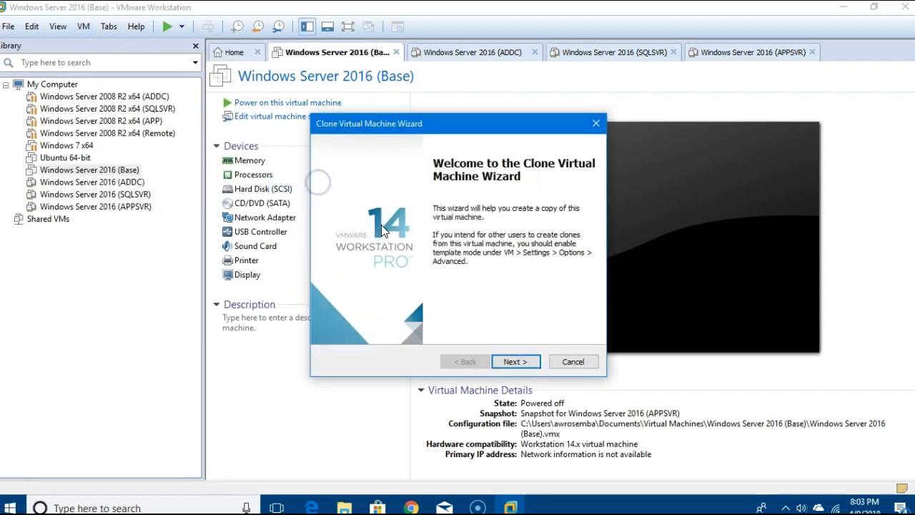
pyautogui.click(514, 361)
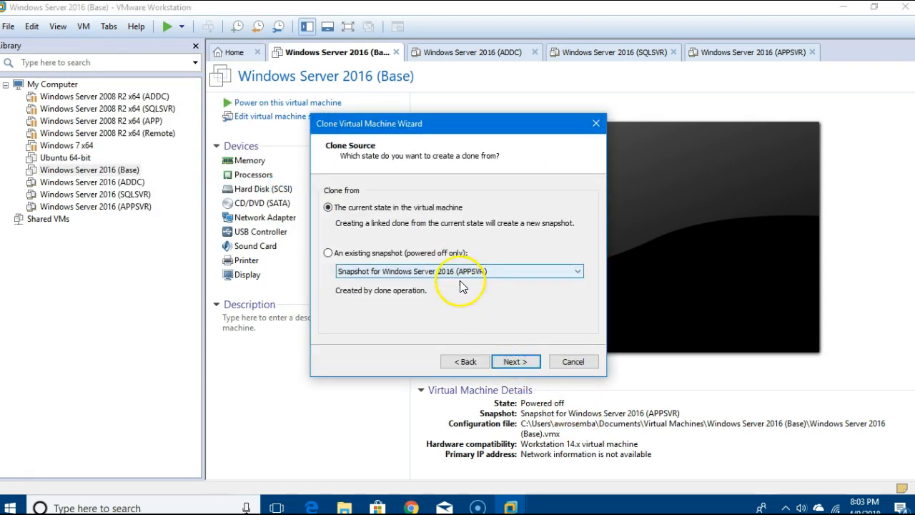
pyautogui.click(512, 361)
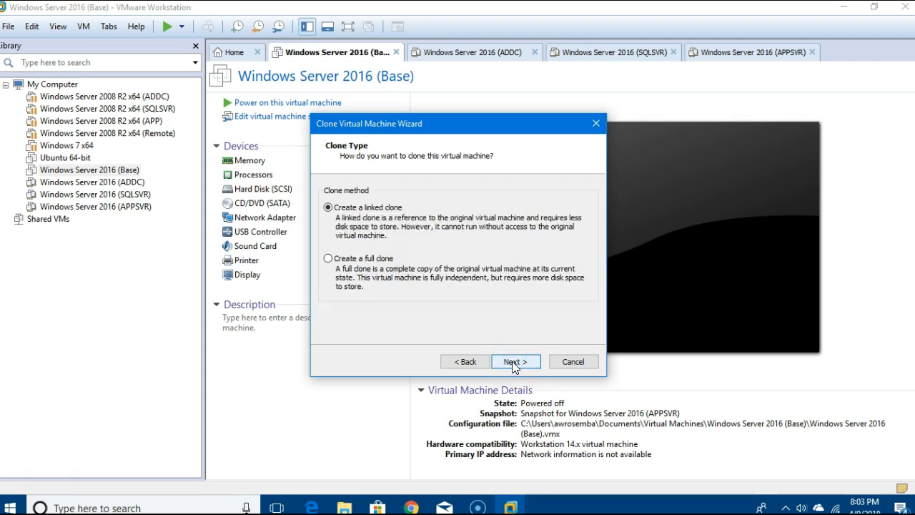
pyautogui.click(512, 361)
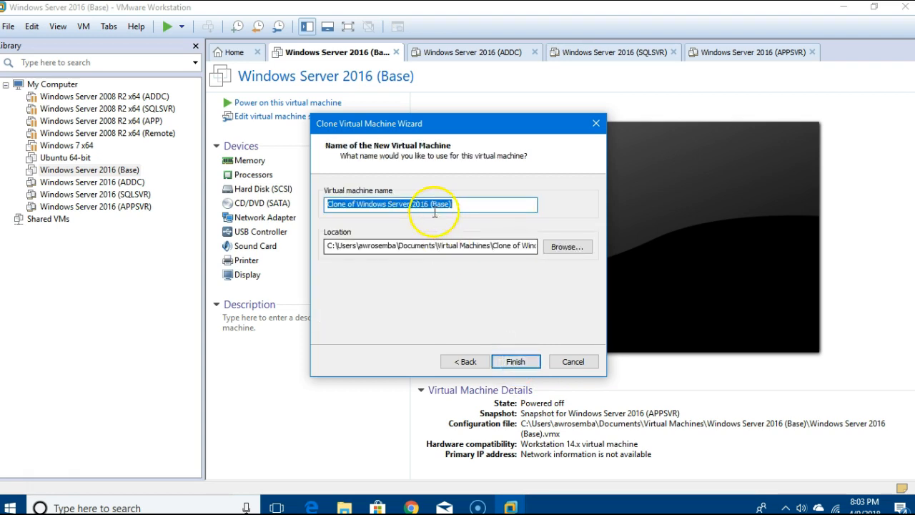
# Rename this clone to 'Windows Server 2016 (RDPSVR)' and complete the cloning.
pyautogui.rightClick(358, 203)
pyautogui.press('BackSpace')
pyautogui.press('BackSpace')
pyautogui.press('BackSpace')
pyautogui.press('BackSpace')
pyautogui.press('BackSpace')
pyautogui.press('BackSpace')
pyautogui.press('BackSpace')
pyautogui.press('BackSpace')
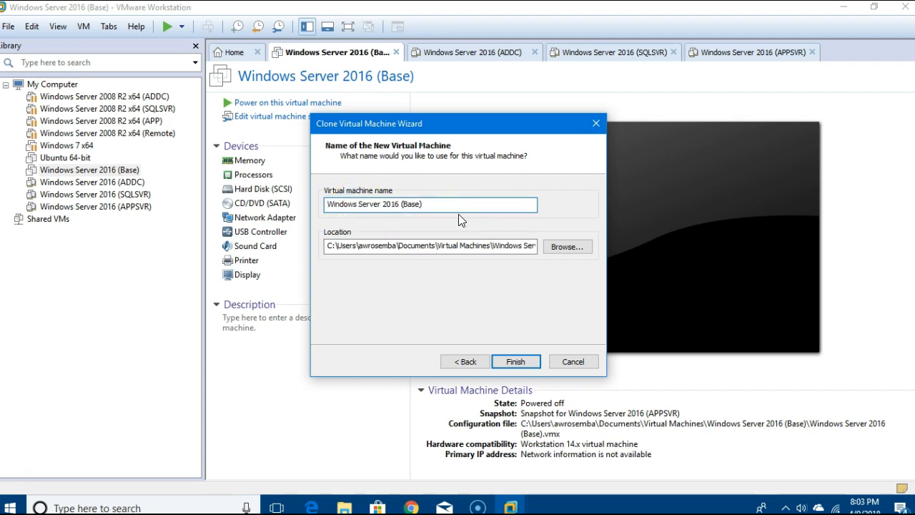
pyautogui.click(418, 203)
pyautogui.write('RDPSVR')
pyautogui.click(515, 362)
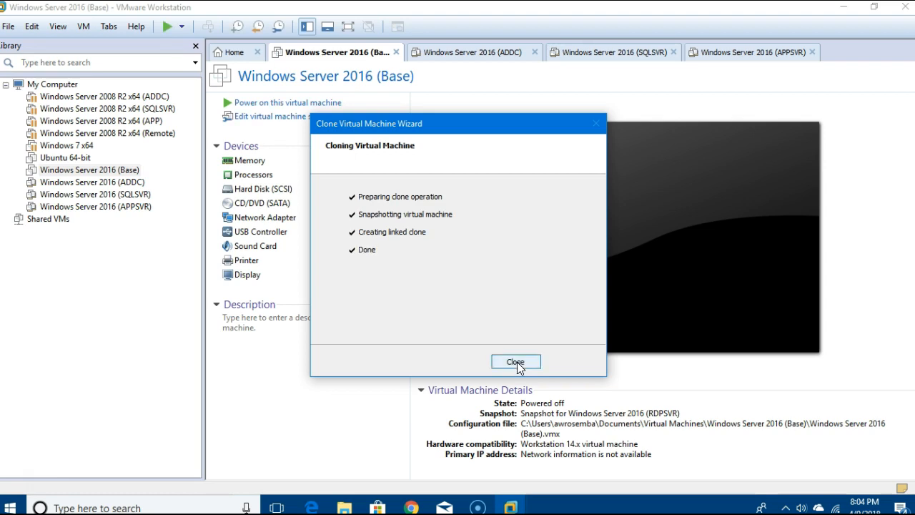
pyautogui.click(515, 363)
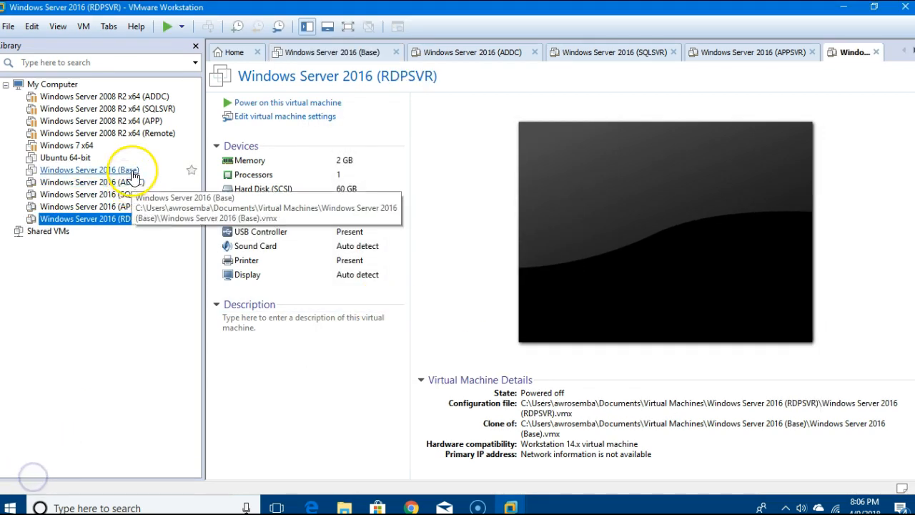
# Star Windows Server 2016 (Base) as a favorite and power on the ADDC clone.
pyautogui.click(192, 170)
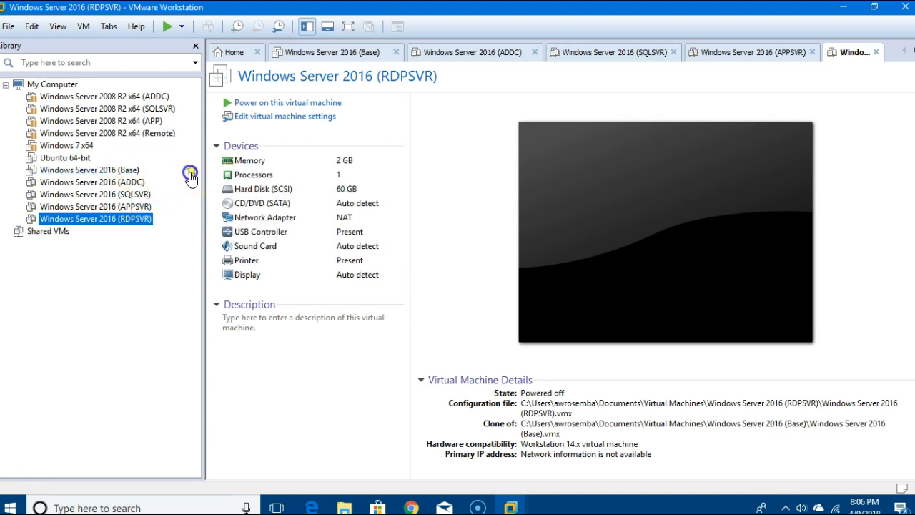
pyautogui.click(133, 184)
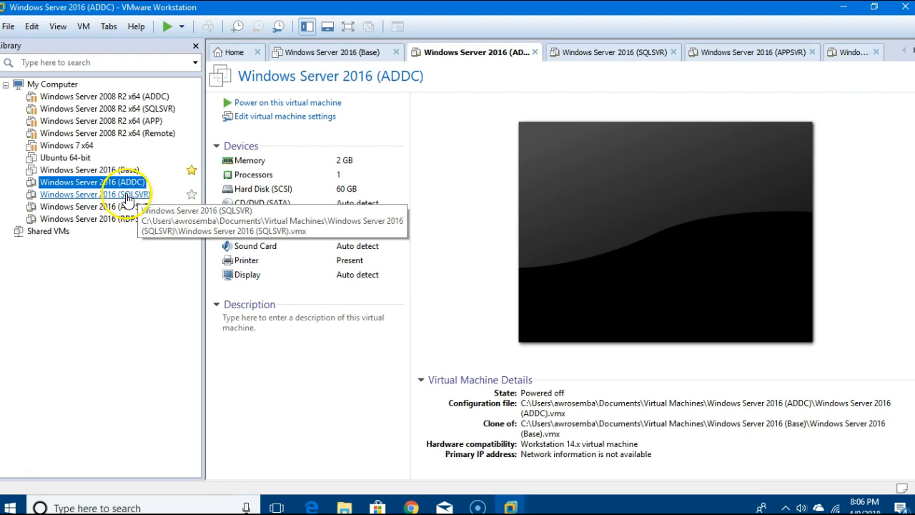
pyautogui.click(270, 106)
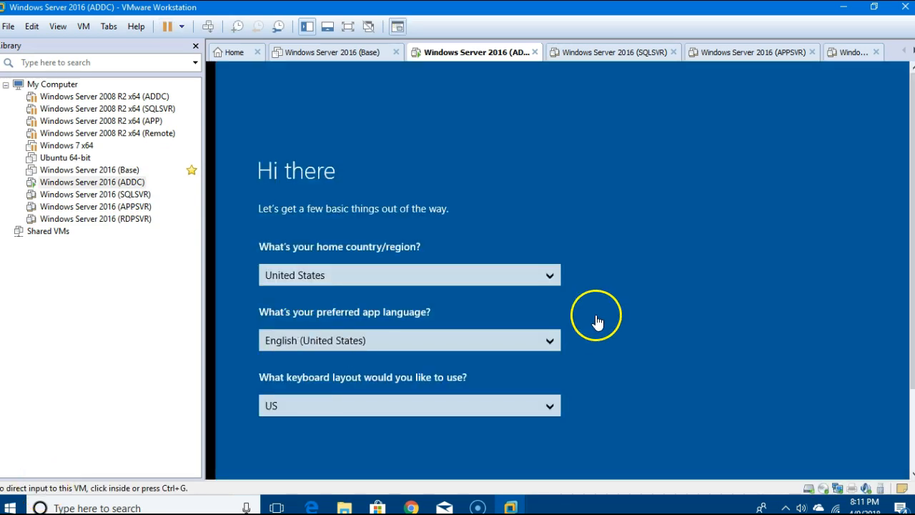
# Accept the region settings, skip the product key and accept the license terms.
pyautogui.click(716, 314)
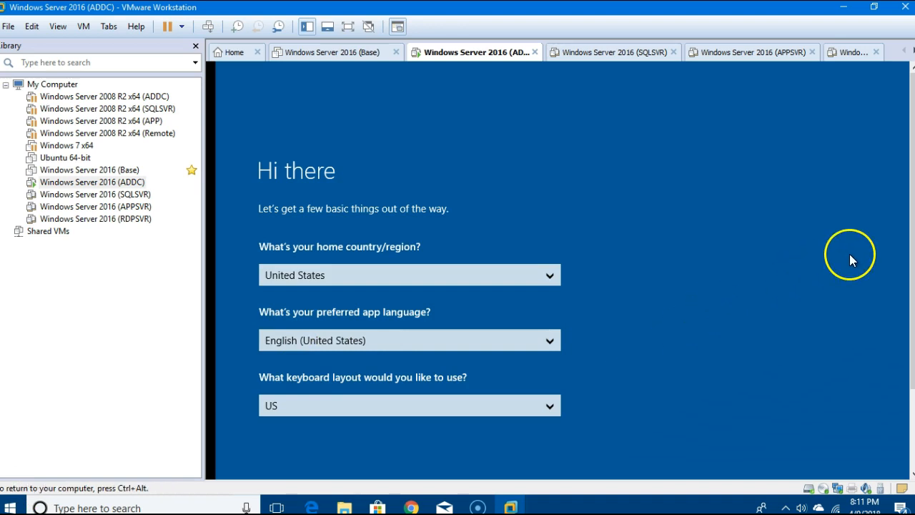
pyautogui.hotkey('ctrl', 'alt')
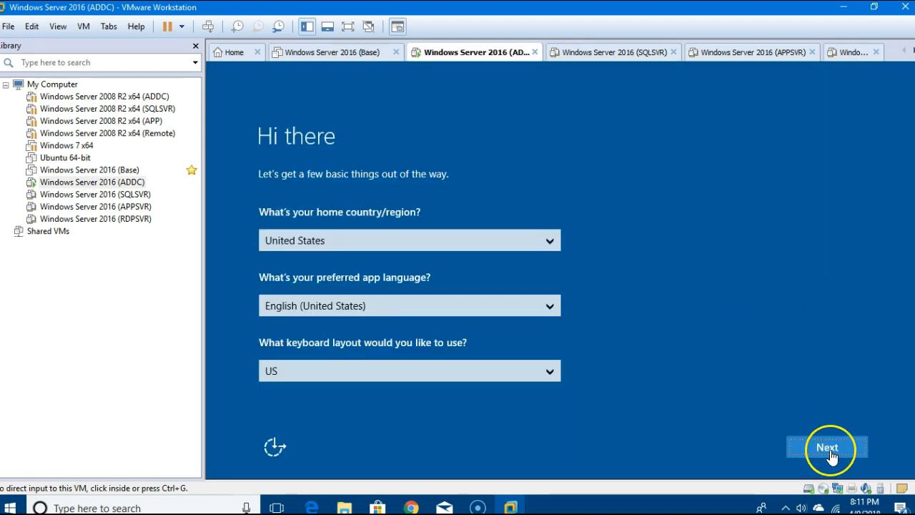
pyautogui.click(828, 449)
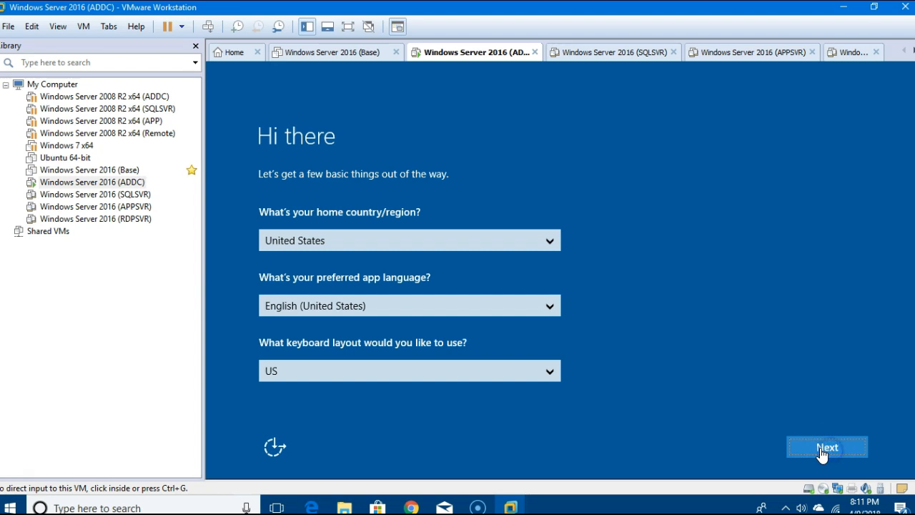
pyautogui.click(28, 483)
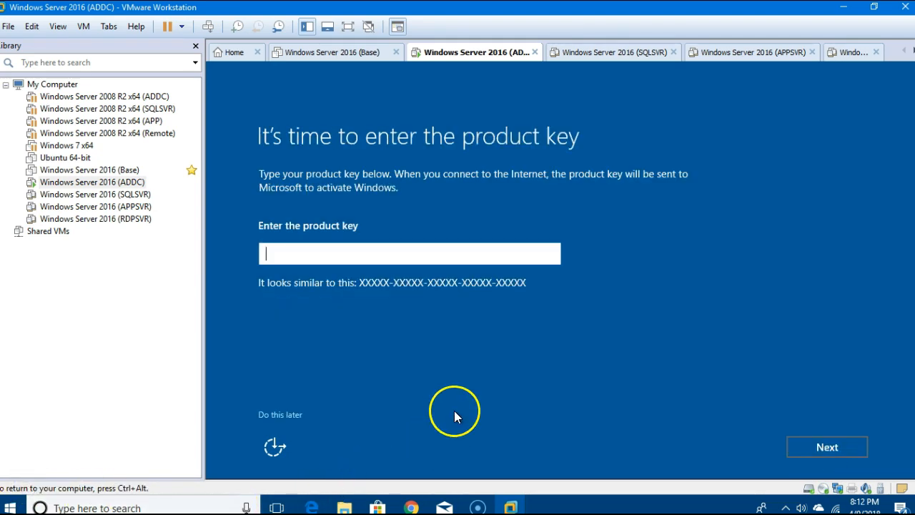
pyautogui.click(283, 416)
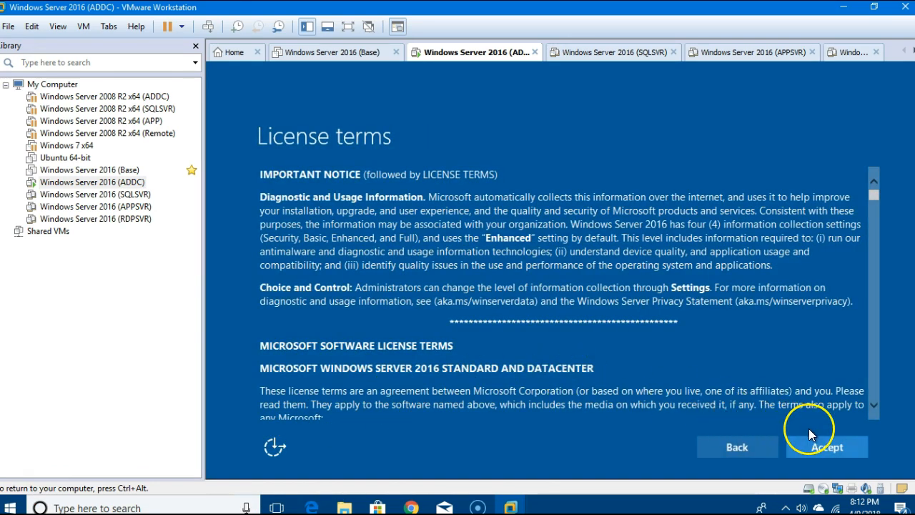
pyautogui.click(816, 441)
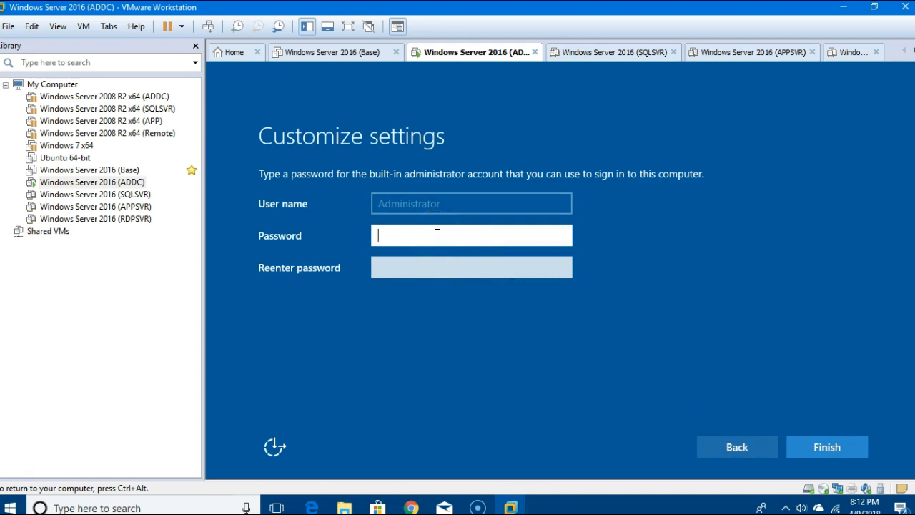
# Enter and confirm the built-in Administrator password, then finish setup.
pyautogui.write('P•••')
pyautogui.press('Tab')
pyautogui.write('Pa$$')
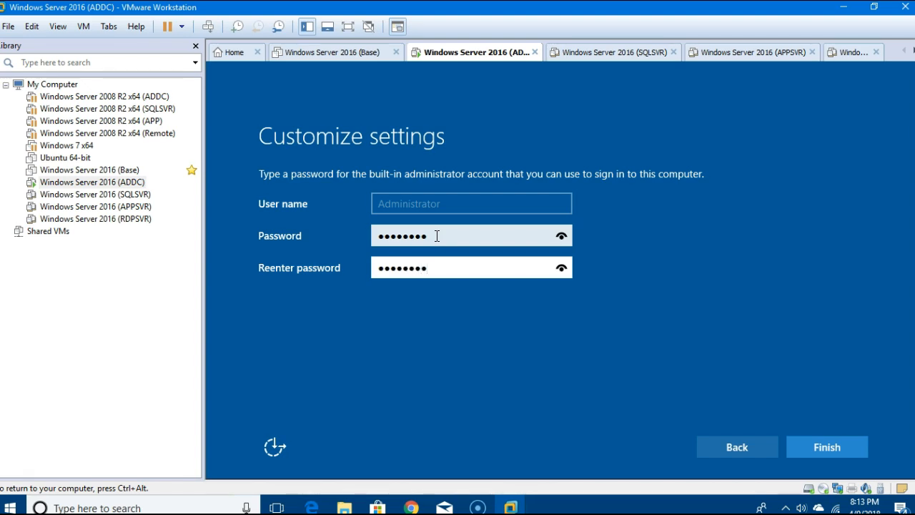
pyautogui.click(829, 447)
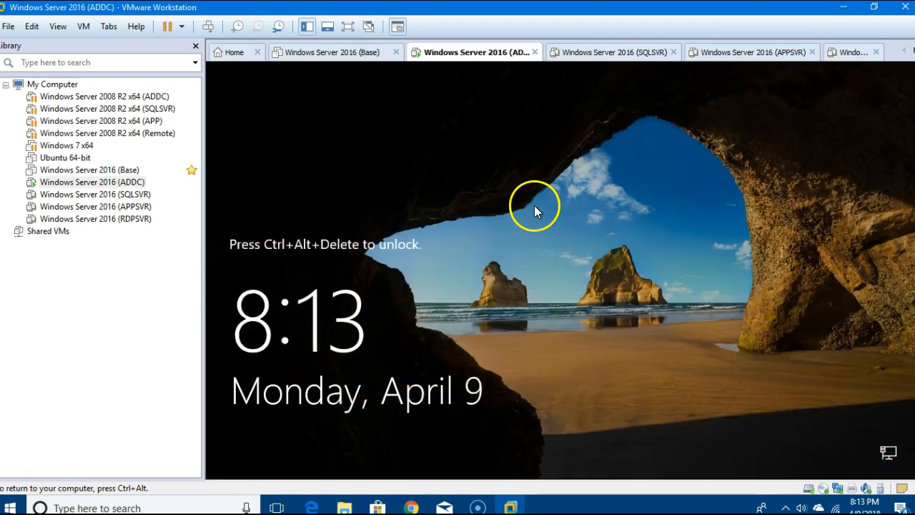
# Send Ctrl+Alt+Del to the ADDC VM and sign in with the Administrator password.
pyautogui.click(85, 26)
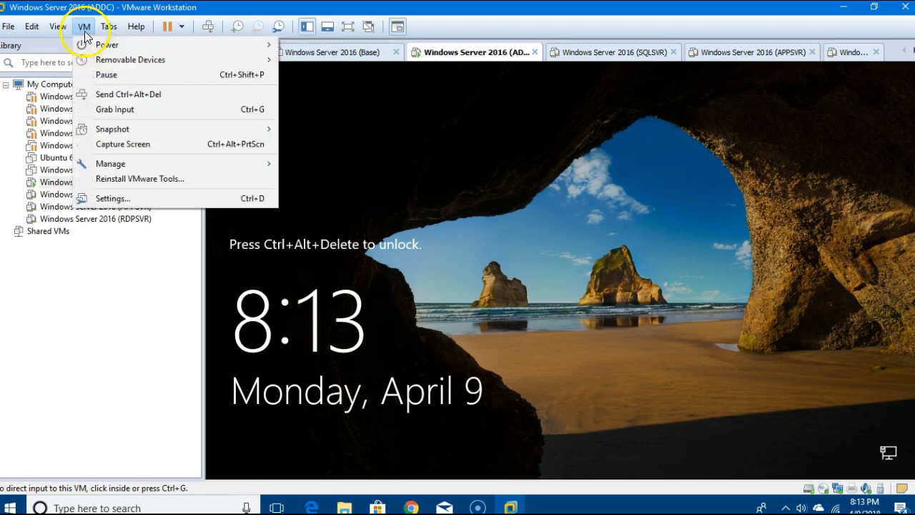
pyautogui.click(113, 92)
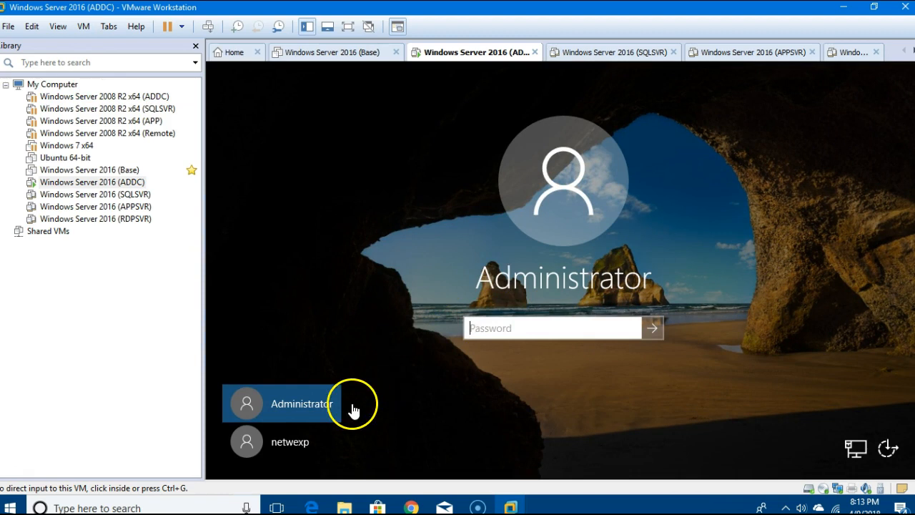
pyautogui.click(560, 334)
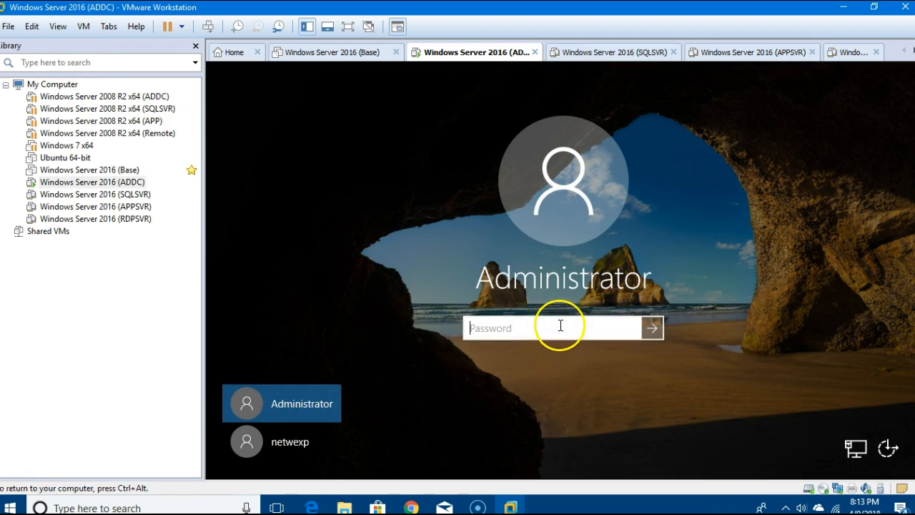
pyautogui.write('P••••')
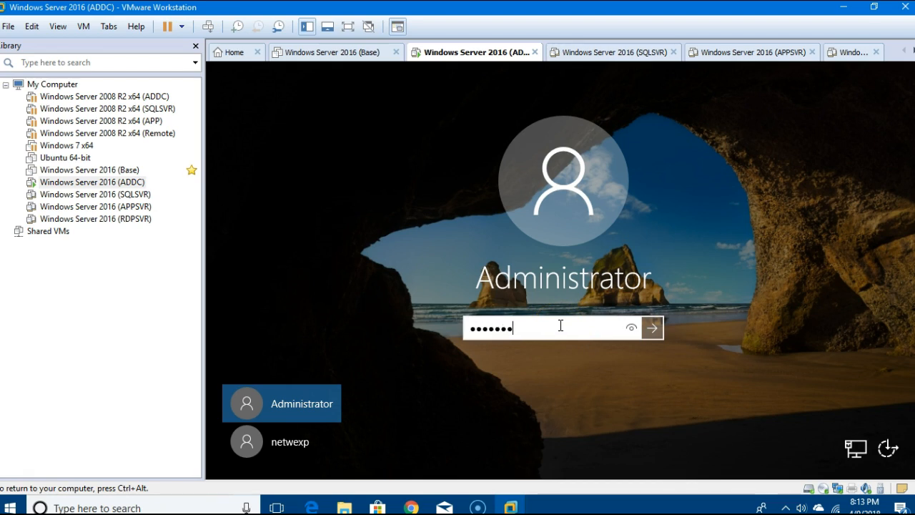
pyautogui.press('Return')
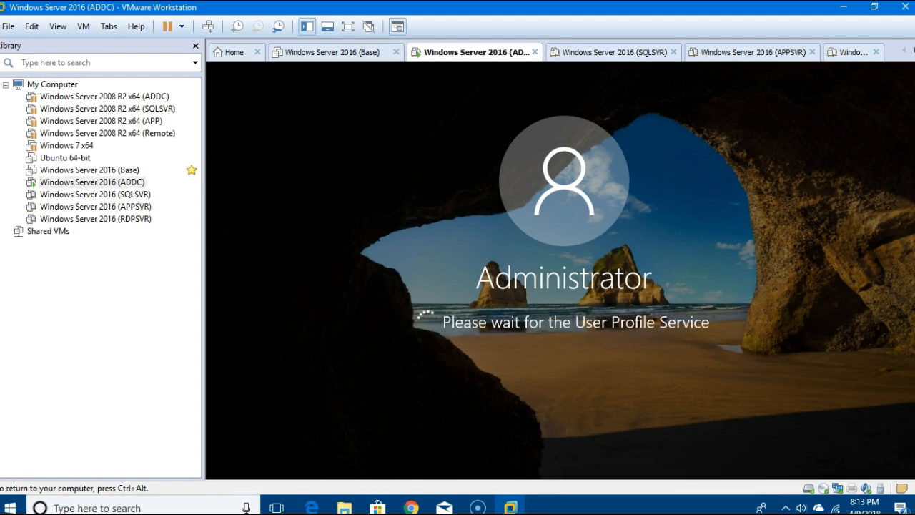